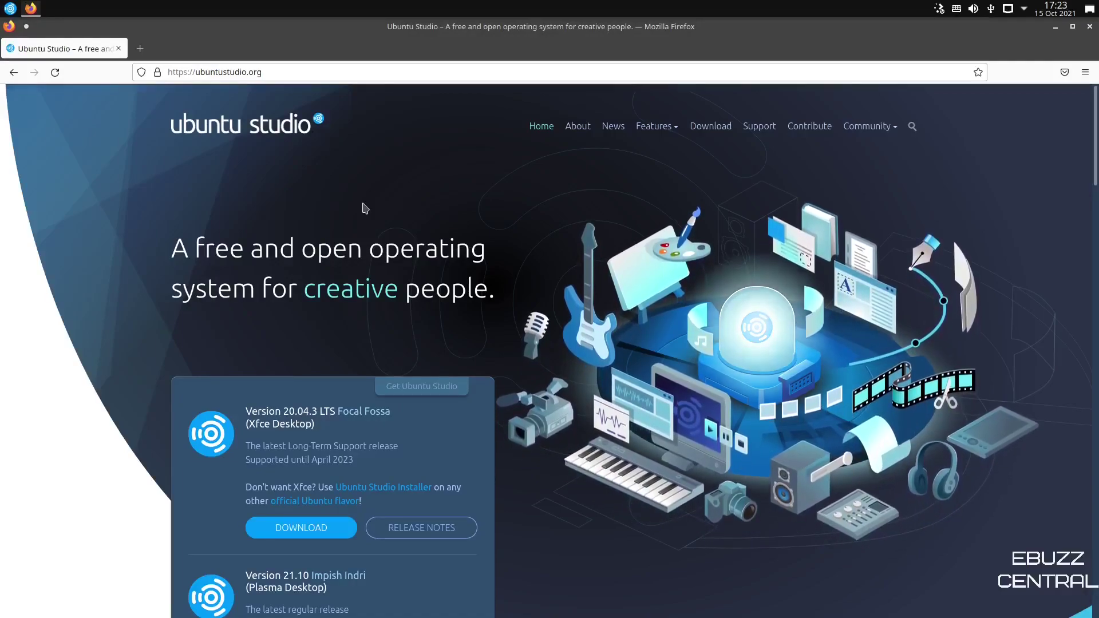
- Scroll up and down through the Ubuntu Studio home page in Firefox
{"action": "scroll", "coordinate": [366, 207], "scroll_direction": "down", "scroll_amount": 6}
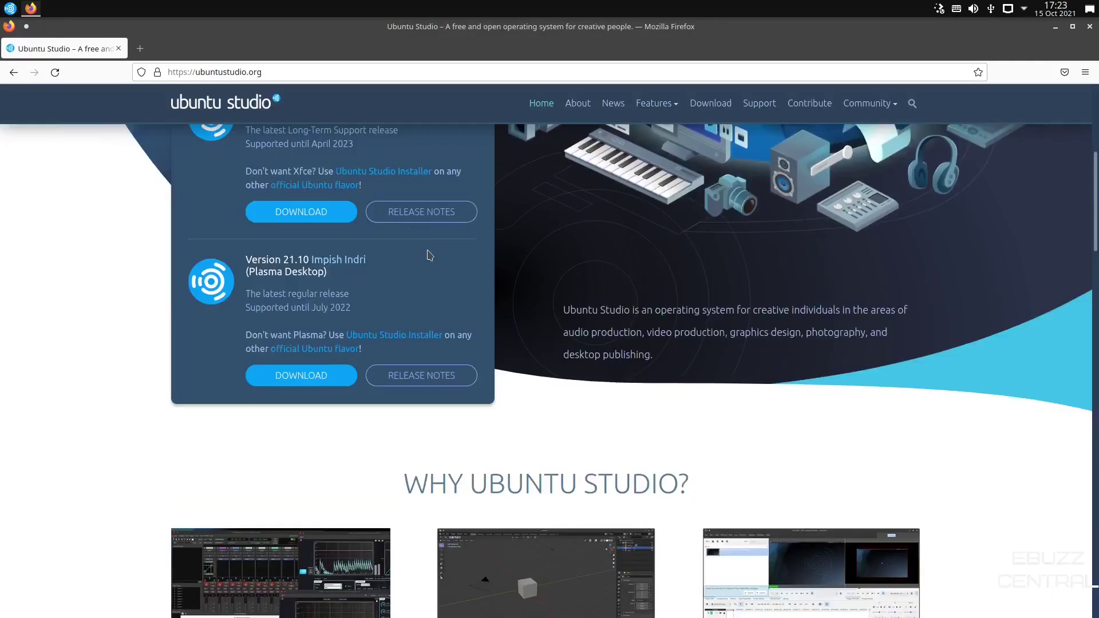
{"action": "scroll", "coordinate": [279, 250], "scroll_direction": "up", "scroll_amount": 4}
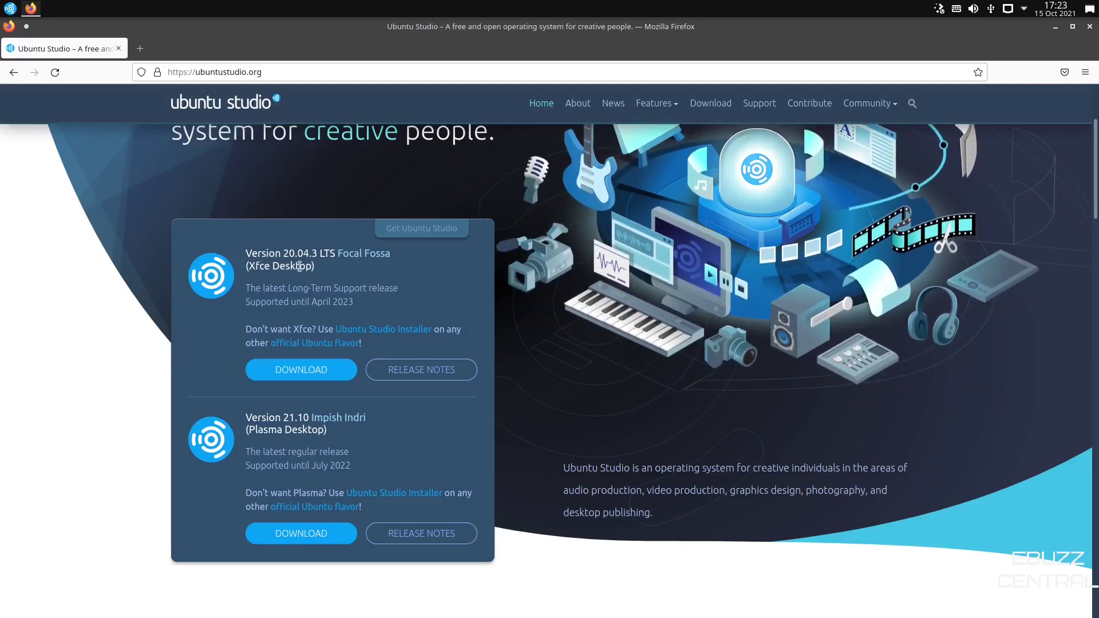
{"action": "scroll", "coordinate": [300, 241], "scroll_direction": "down", "scroll_amount": 4}
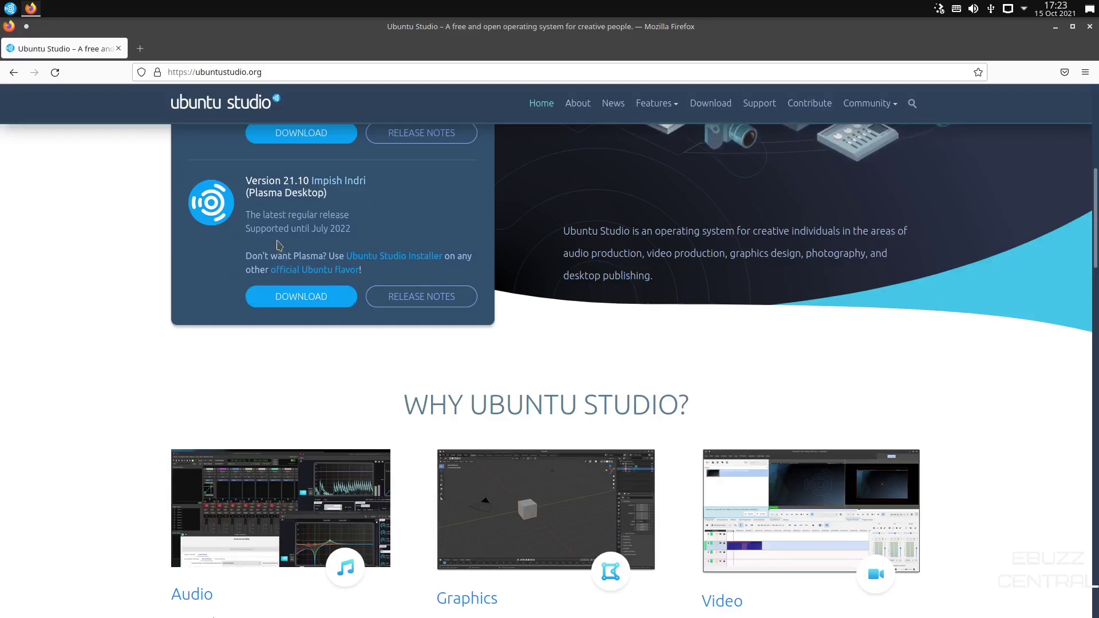
{"action": "scroll", "coordinate": [378, 257], "scroll_direction": "down", "scroll_amount": 4}
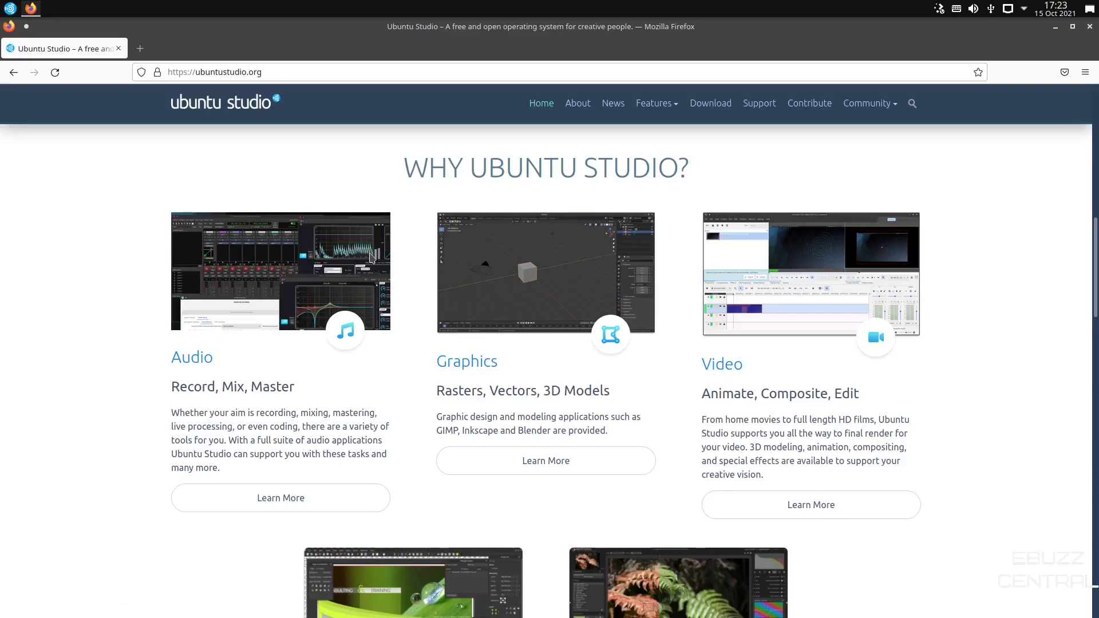
{"action": "scroll", "coordinate": [537, 309], "scroll_direction": "down", "scroll_amount": 4}
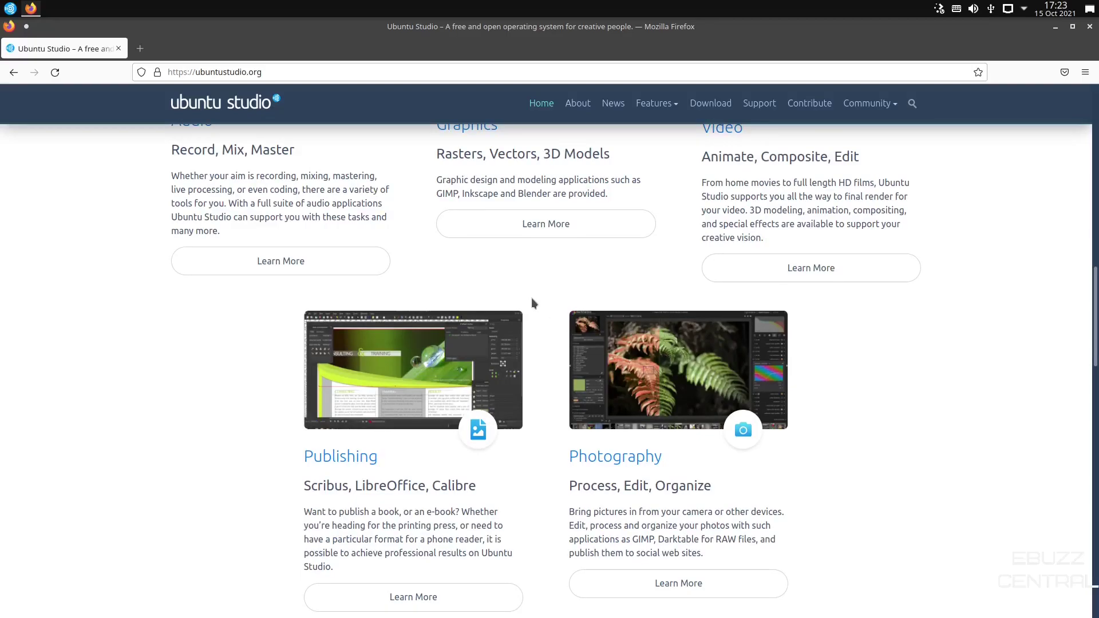
{"action": "scroll", "coordinate": [532, 298], "scroll_direction": "down", "scroll_amount": 5}
{"action": "scroll", "coordinate": [527, 297], "scroll_direction": "up", "scroll_amount": 8}
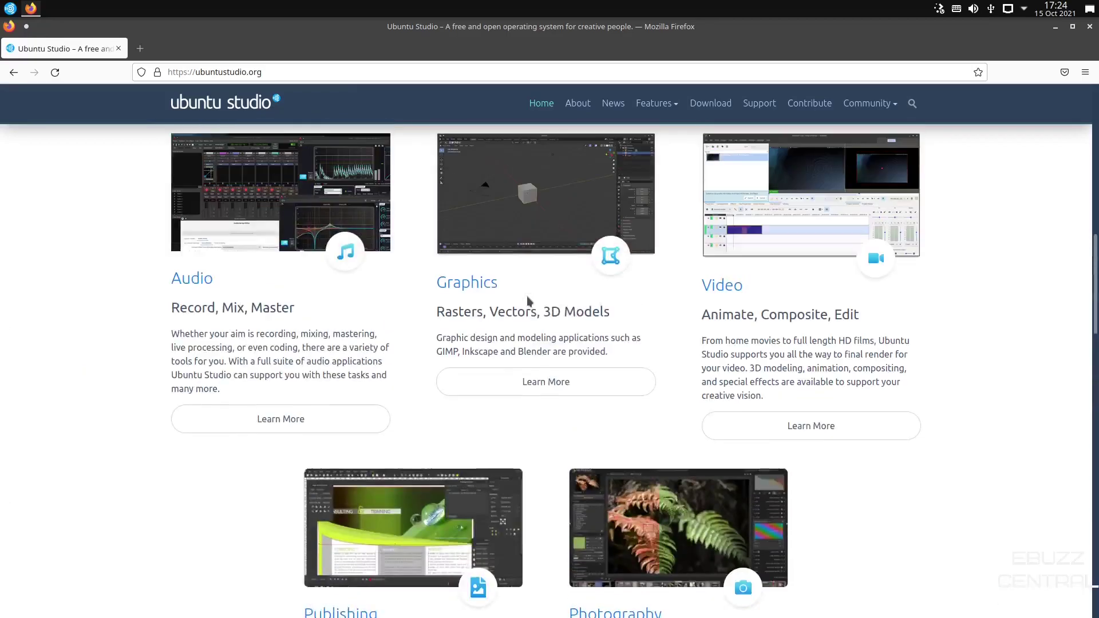
{"action": "scroll", "coordinate": [526, 297], "scroll_direction": "up", "scroll_amount": 5}
{"action": "scroll", "coordinate": [524, 297], "scroll_direction": "up", "scroll_amount": 3}
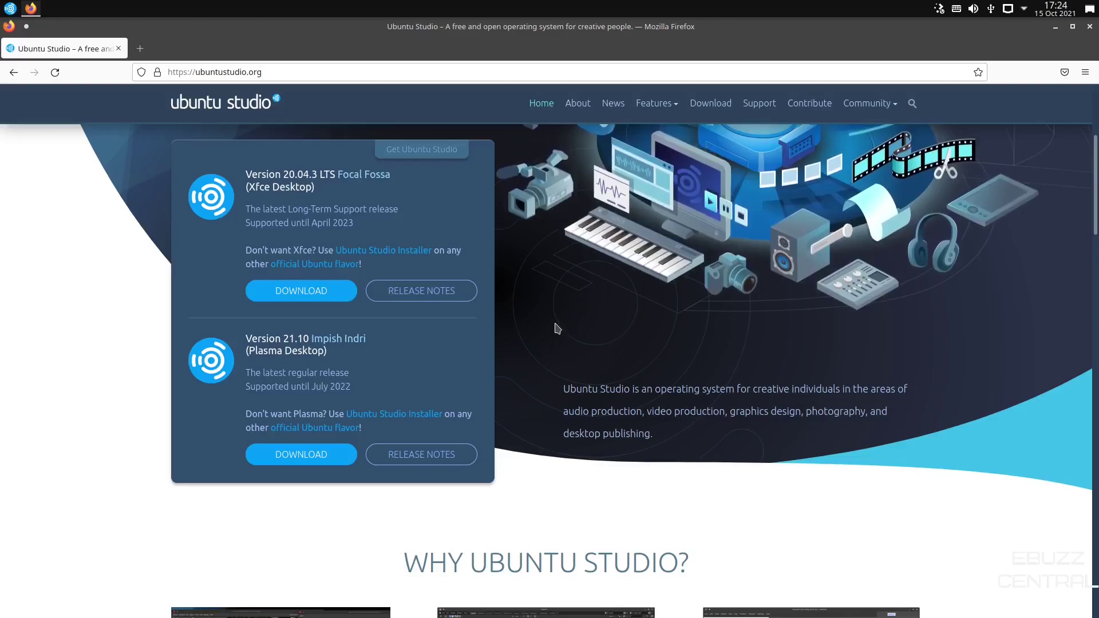
{"action": "scroll", "coordinate": [554, 324], "scroll_direction": "down", "scroll_amount": 4}
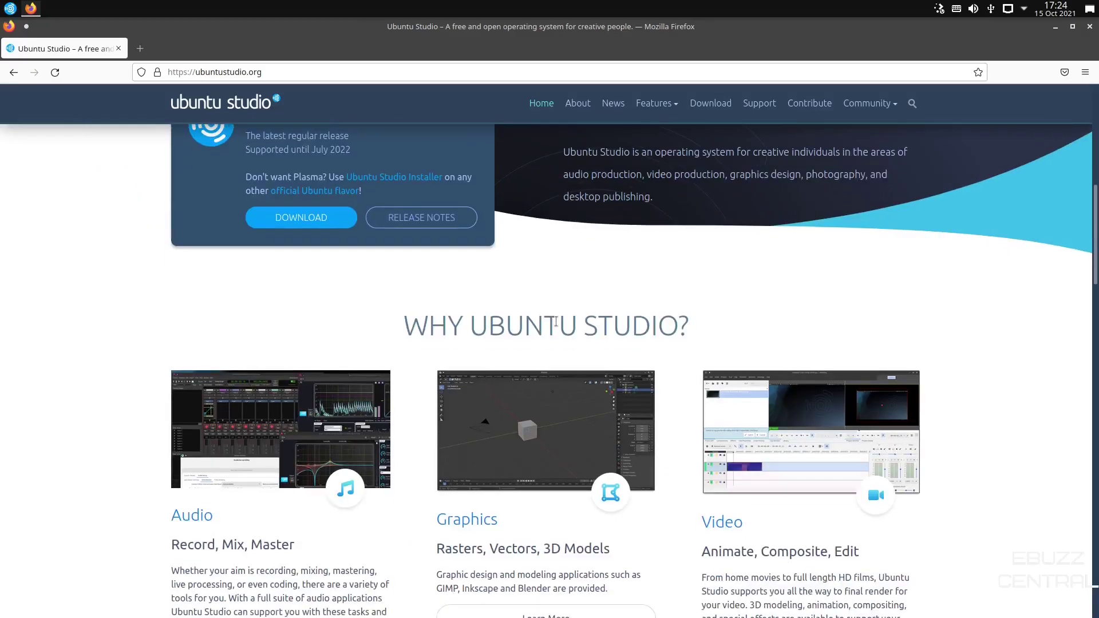
{"action": "scroll", "coordinate": [555, 322], "scroll_direction": "up", "scroll_amount": 5}
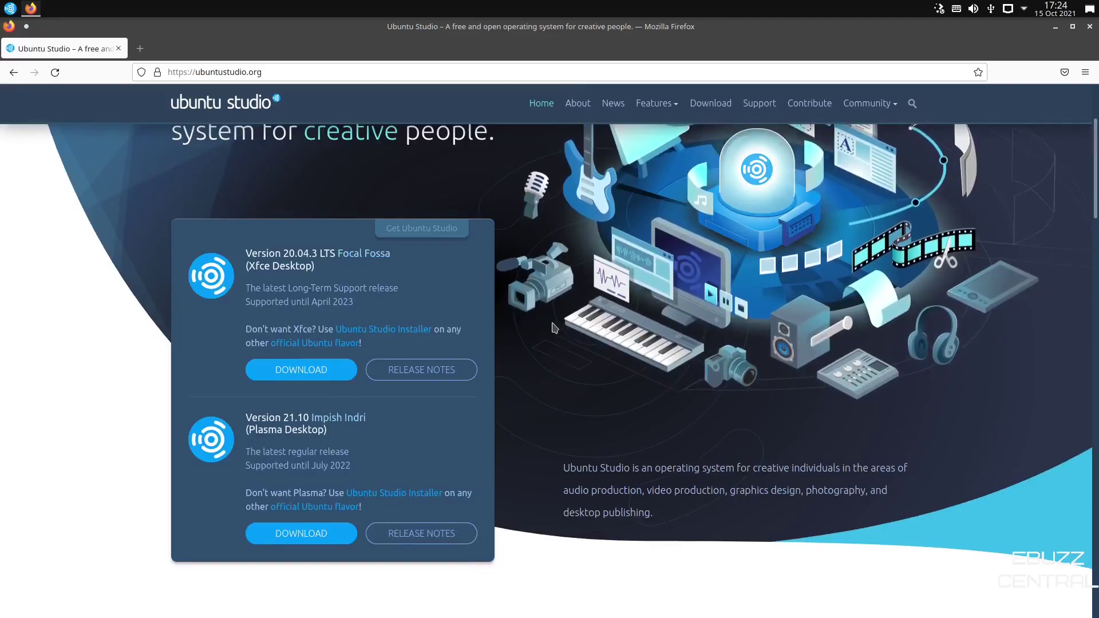
{"action": "scroll", "coordinate": [553, 326], "scroll_direction": "down", "scroll_amount": 5}
{"action": "scroll", "coordinate": [553, 326], "scroll_direction": "down", "scroll_amount": 10}
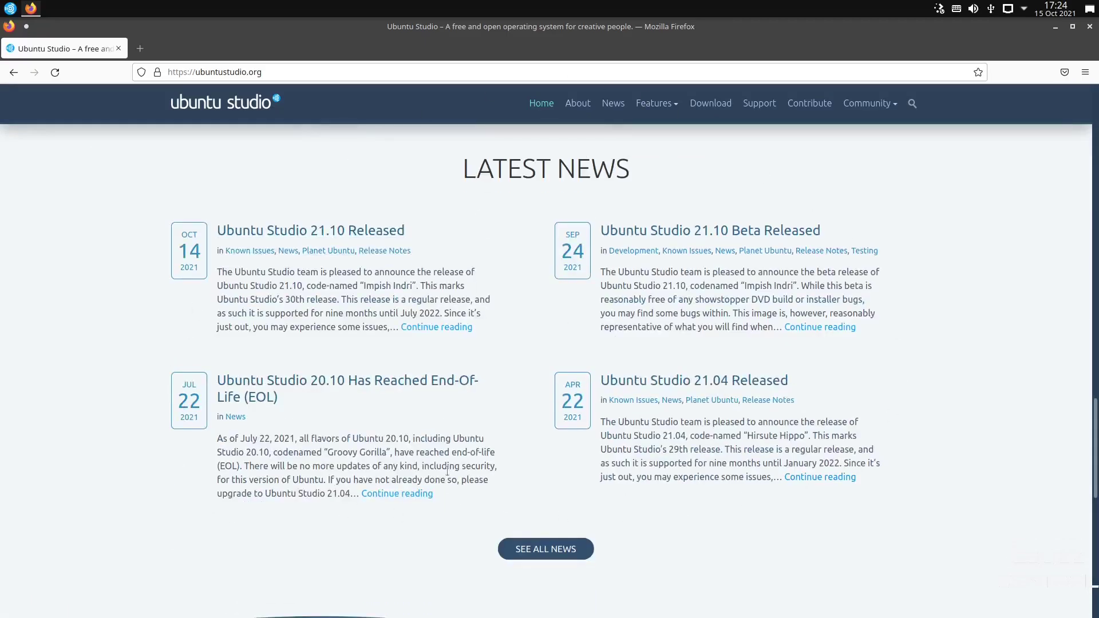
{"action": "scroll", "coordinate": [356, 334], "scroll_direction": "up", "scroll_amount": 20}
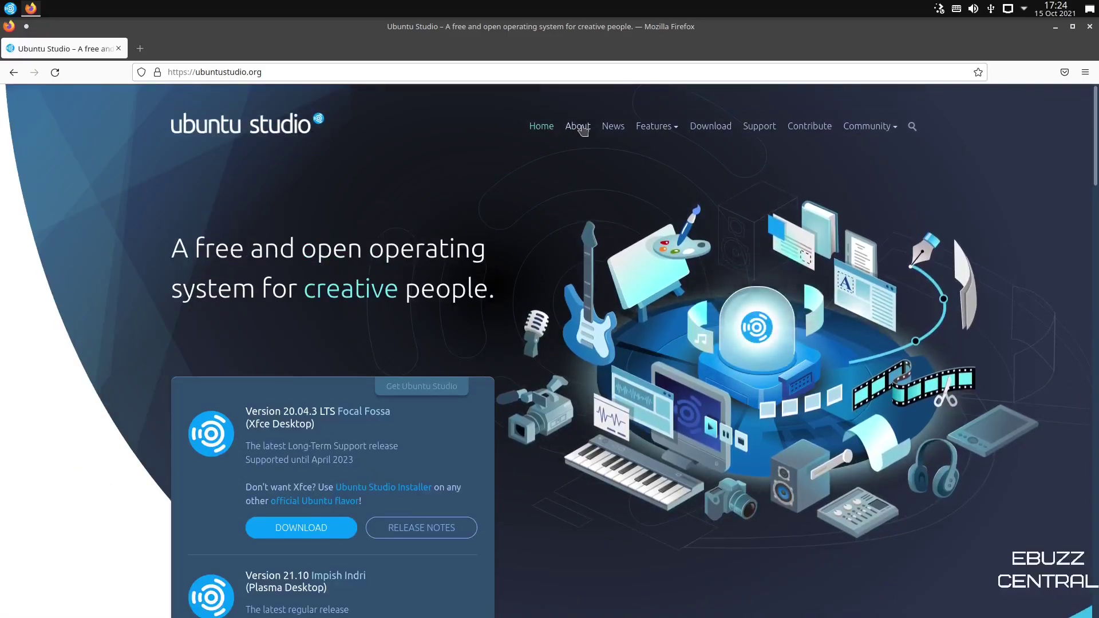
- Visit the site's features, download and support pages, returning to the home page
{"action": "left_click", "coordinate": [658, 131]}
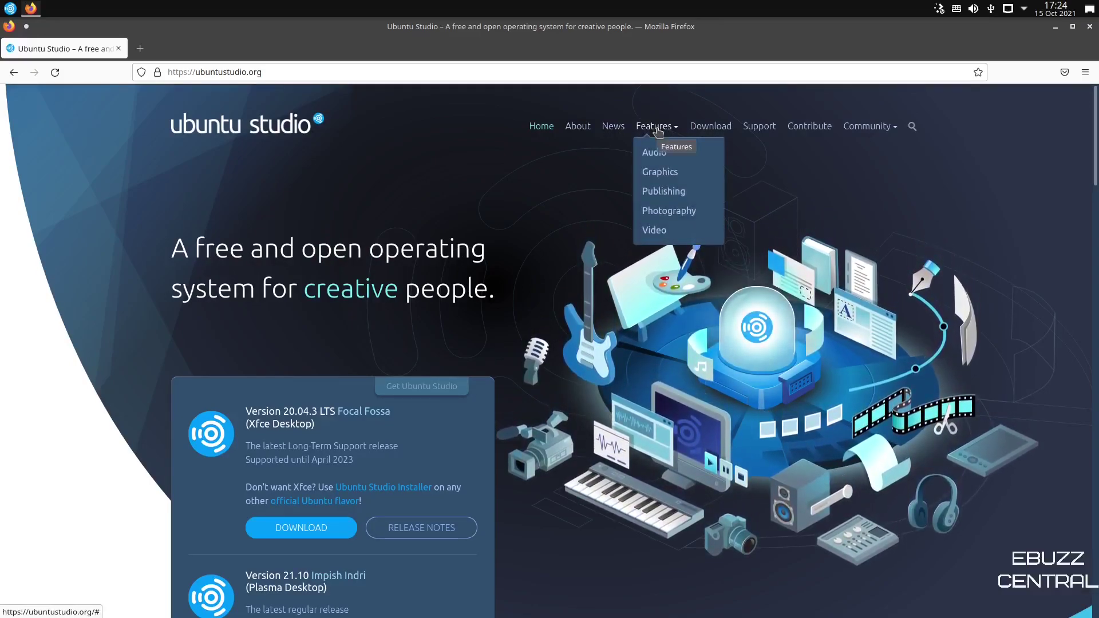
{"action": "left_click", "coordinate": [695, 126]}
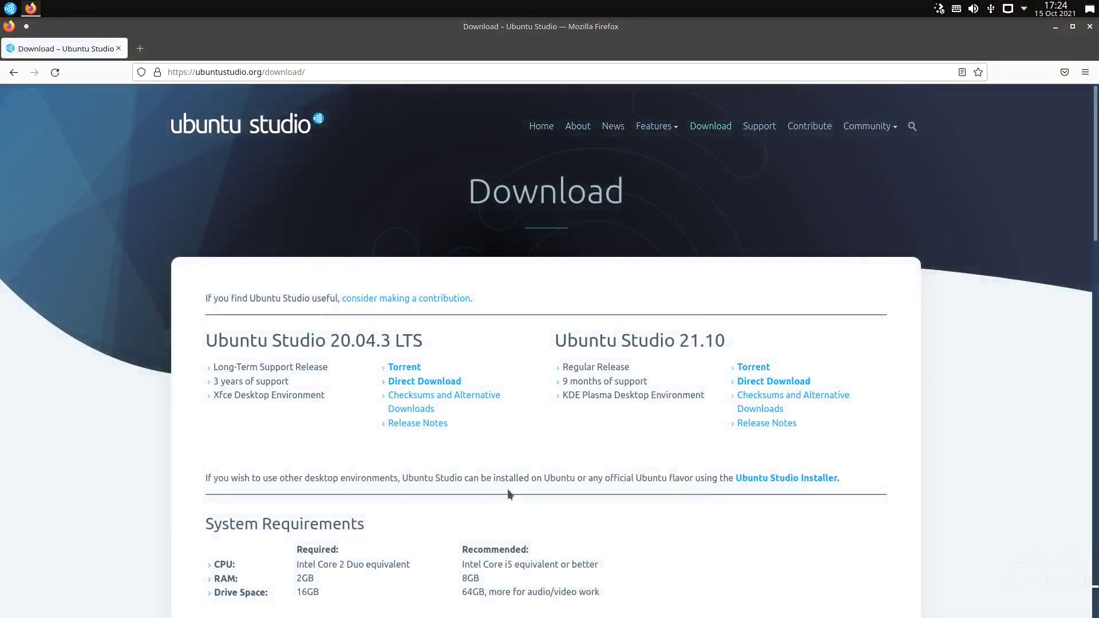
{"action": "left_click", "coordinate": [14, 72]}
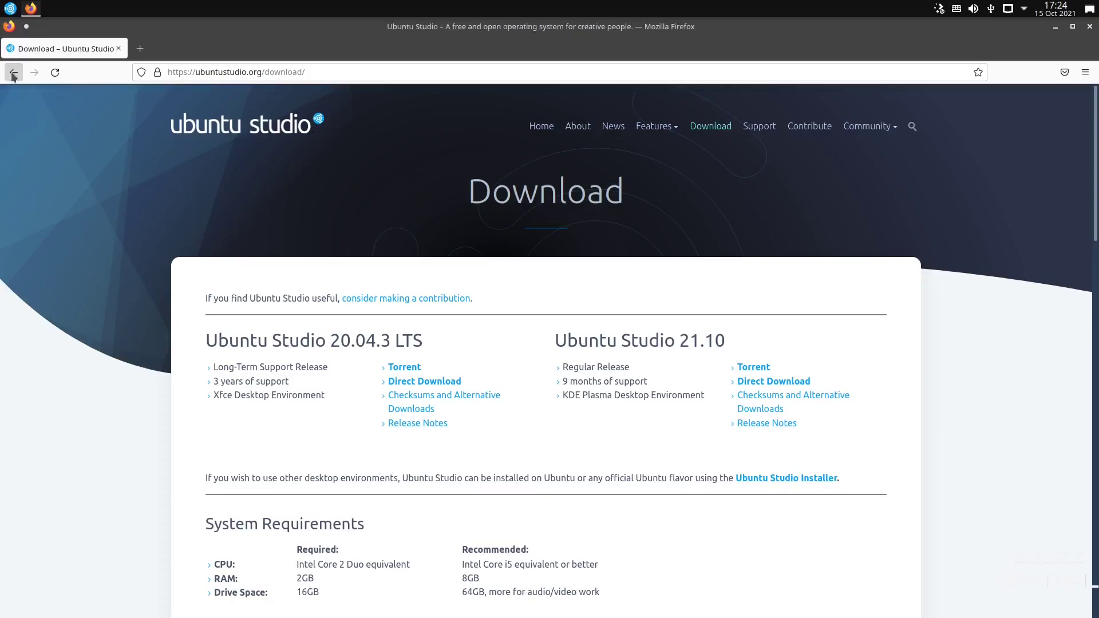
{"action": "left_click", "coordinate": [758, 127]}
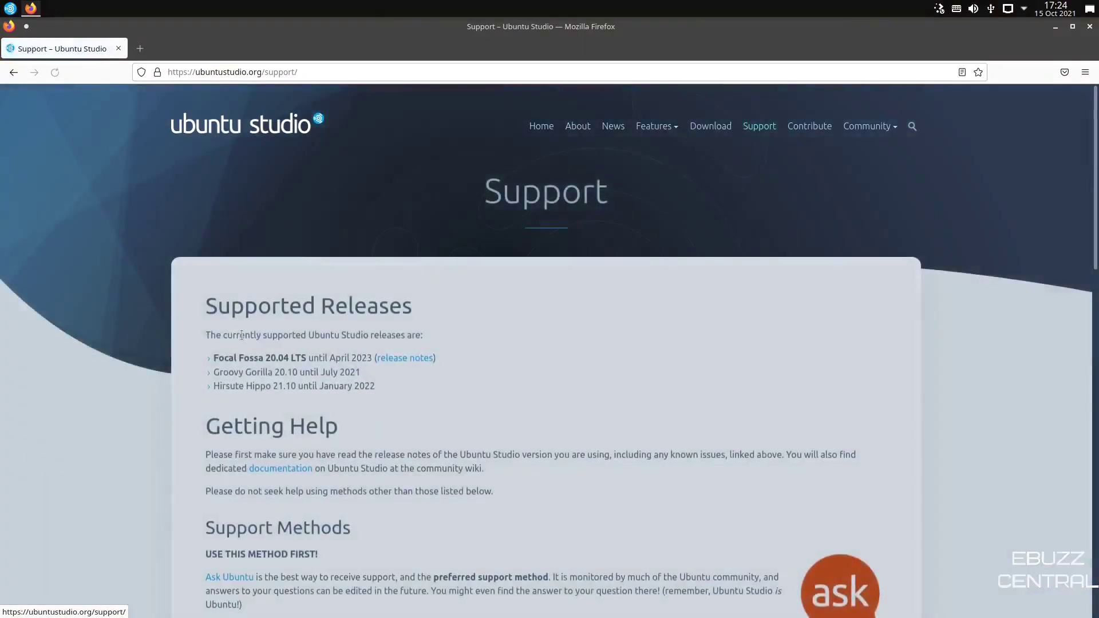
{"action": "scroll", "coordinate": [473, 280], "scroll_direction": "down", "scroll_amount": 5}
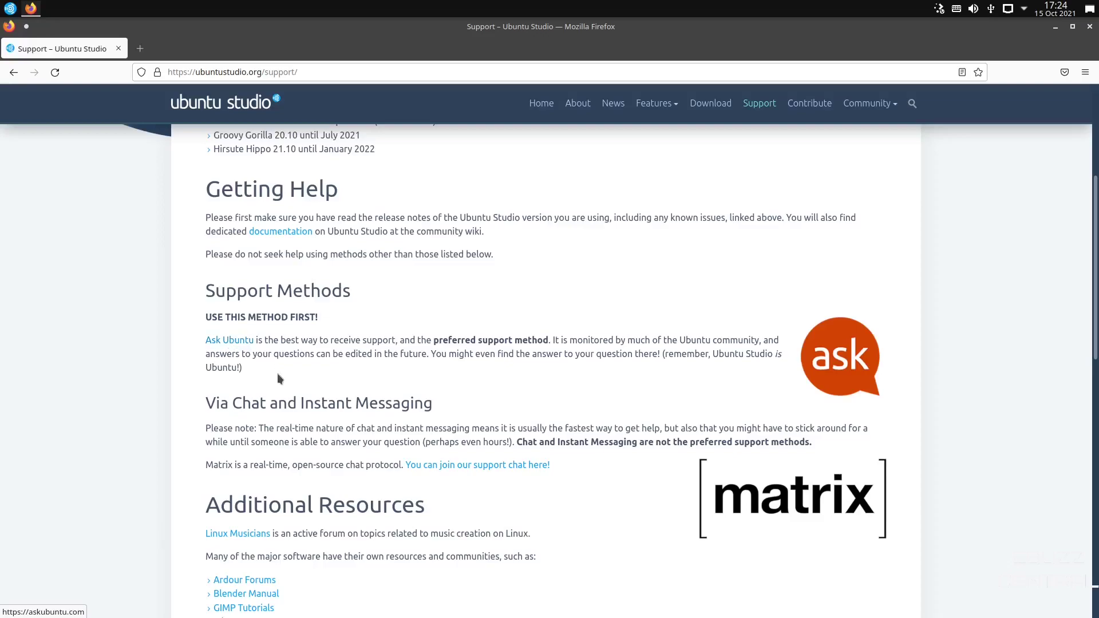
{"action": "scroll", "coordinate": [284, 476], "scroll_direction": "up", "scroll_amount": 4}
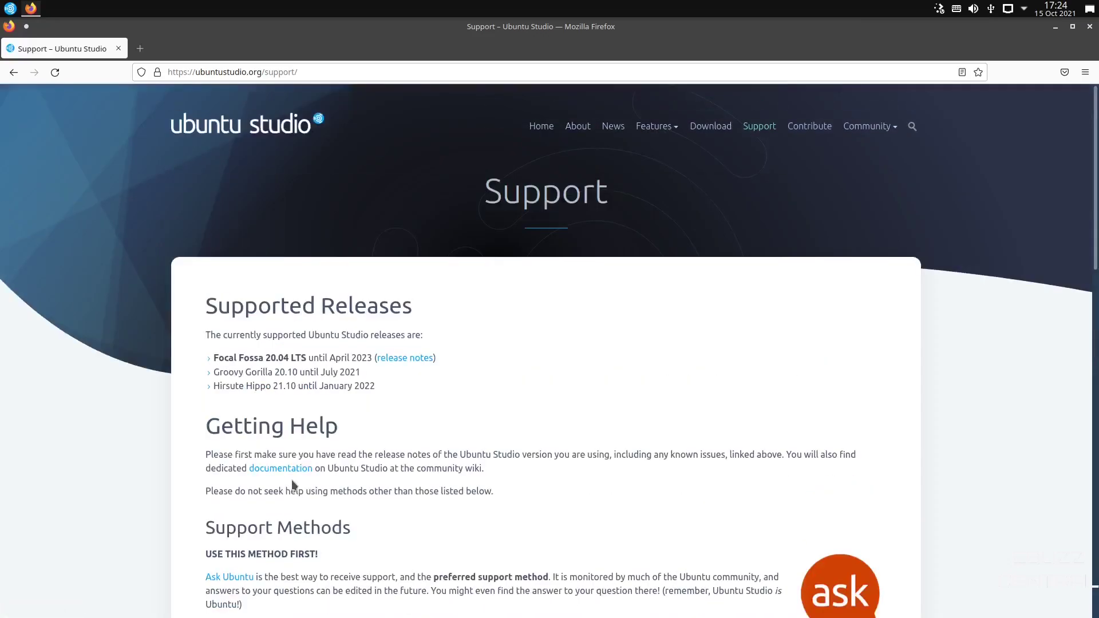
{"action": "left_click", "coordinate": [14, 73]}
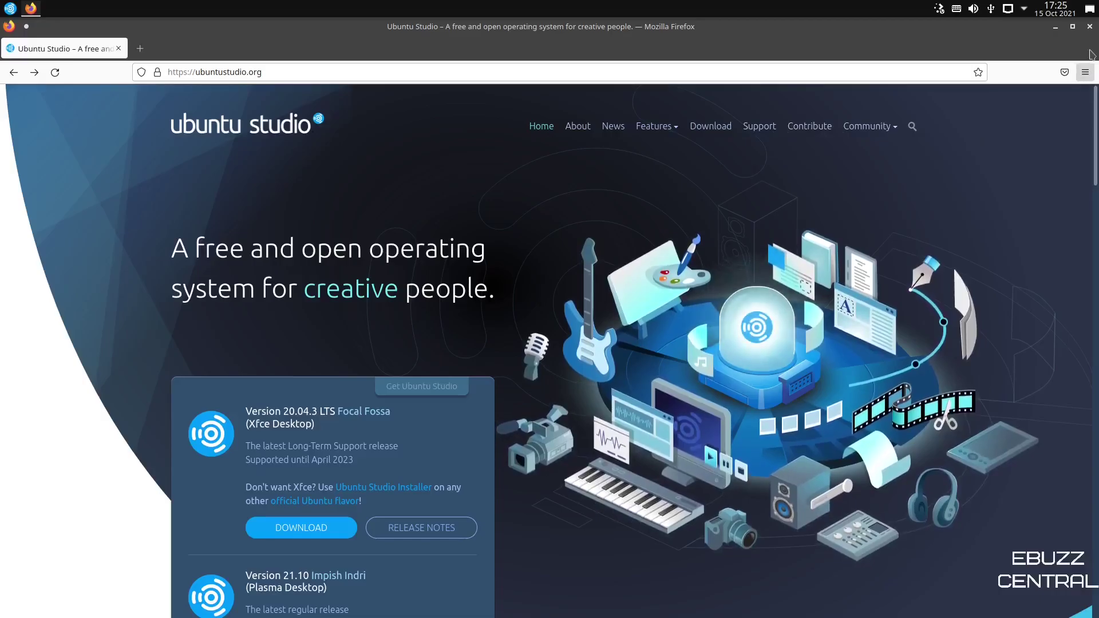
- Close Firefox, then show and hide the system tray's Status and Notifications popup
{"action": "left_click", "coordinate": [1089, 27]}
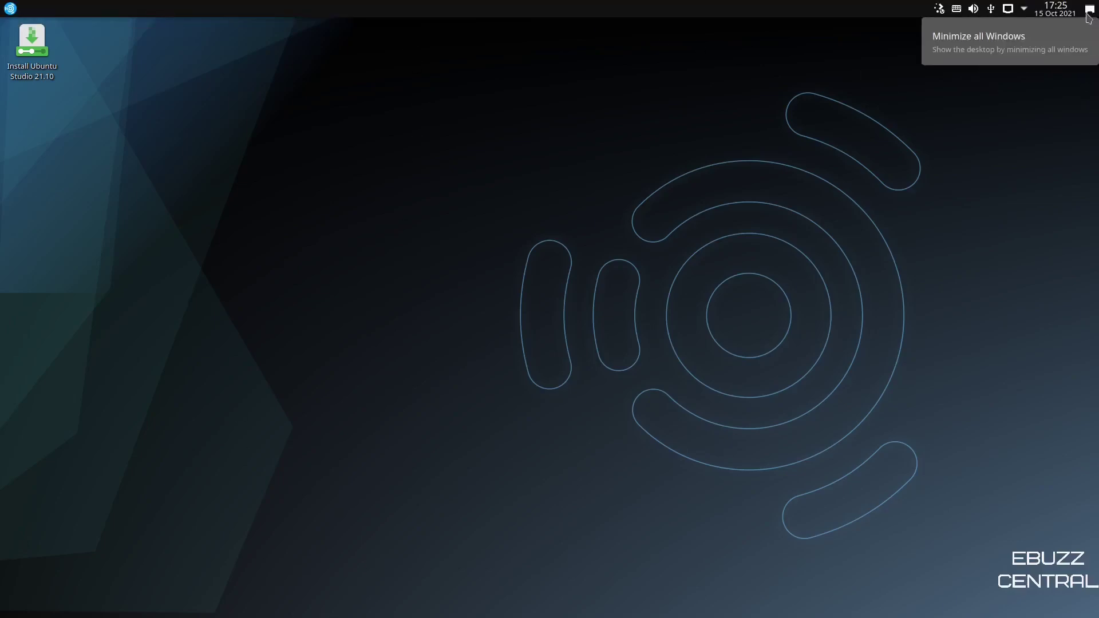
{"action": "left_click", "coordinate": [1025, 10]}
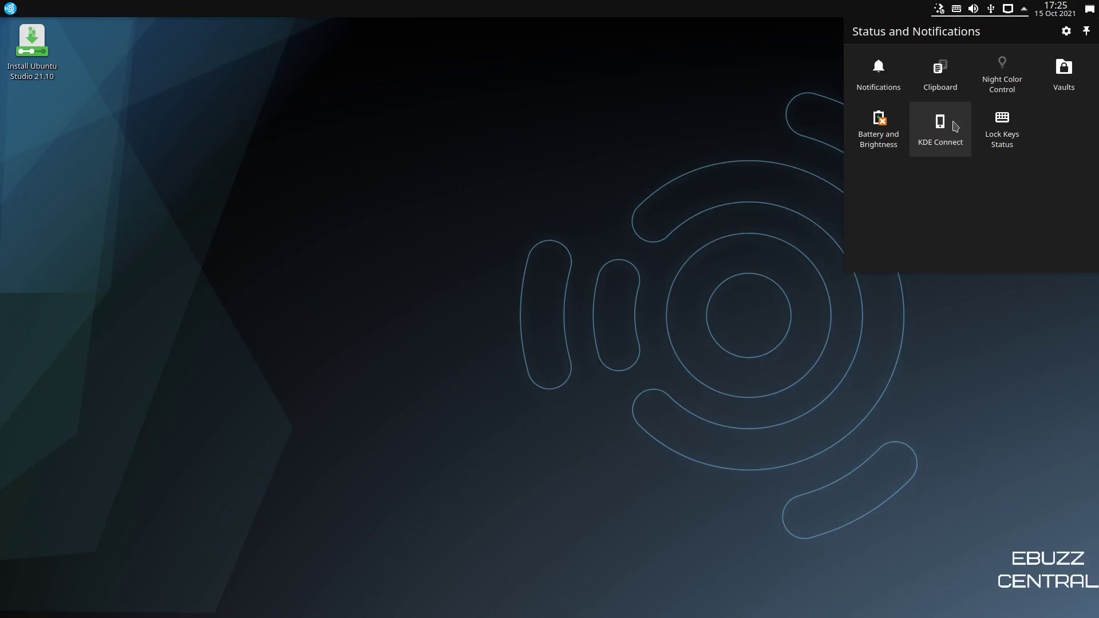
{"action": "left_click", "coordinate": [1025, 11]}
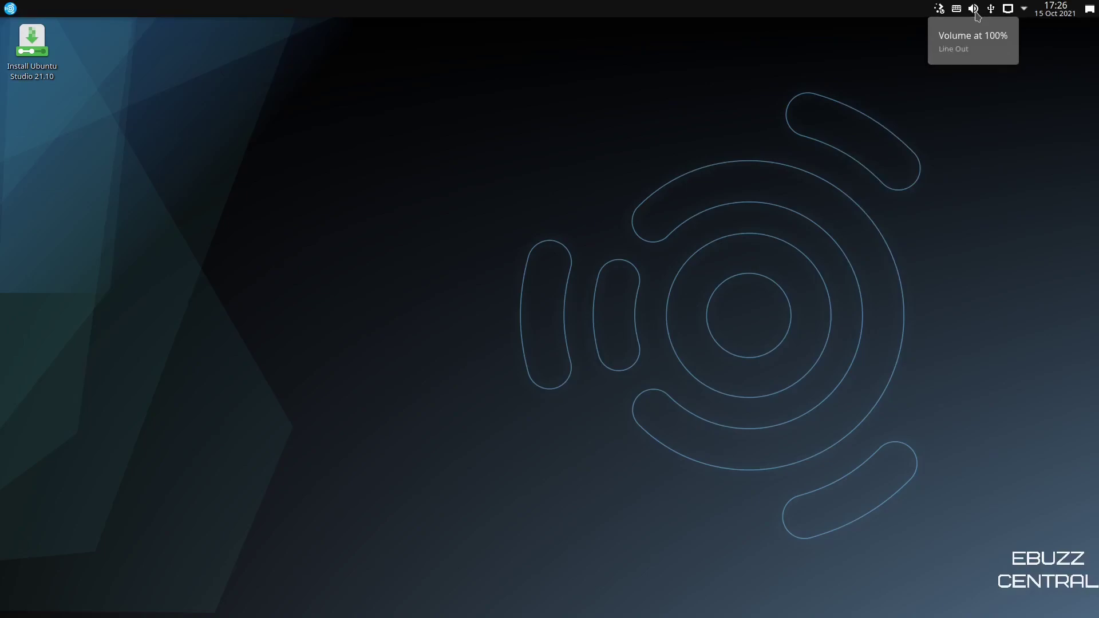
- Apply the 2004_art-davi_maia wallpaper in Desktop Folder Settings, then close the settings window
{"action": "right_click", "coordinate": [515, 185]}
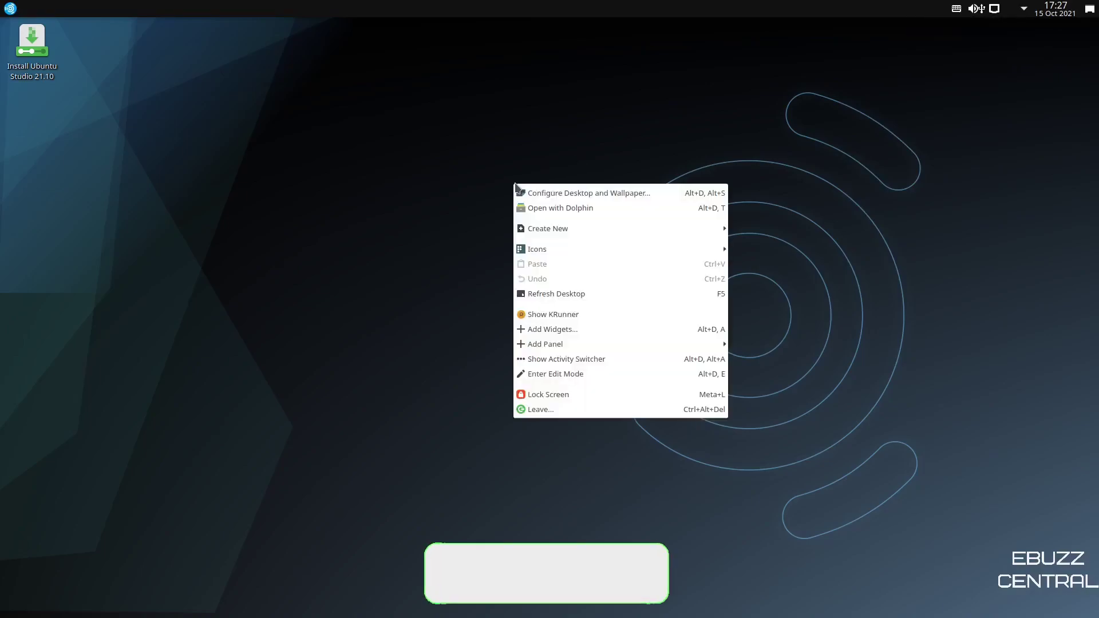
{"action": "left_click", "coordinate": [563, 195]}
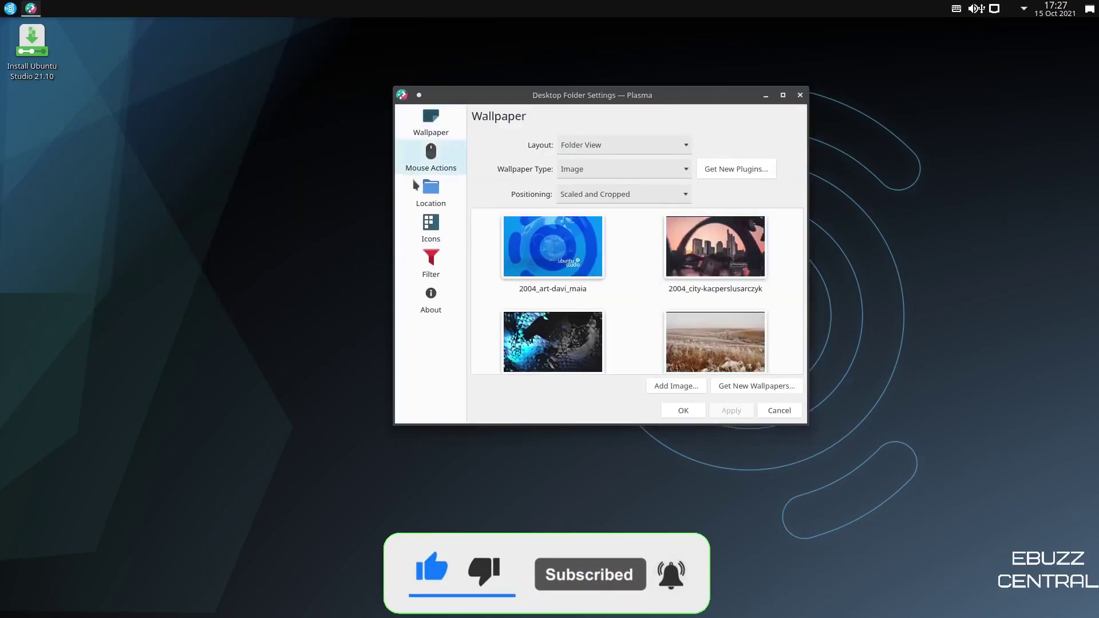
{"action": "left_click_drag", "start_coordinate": [686, 92], "coordinate": [606, 70]}
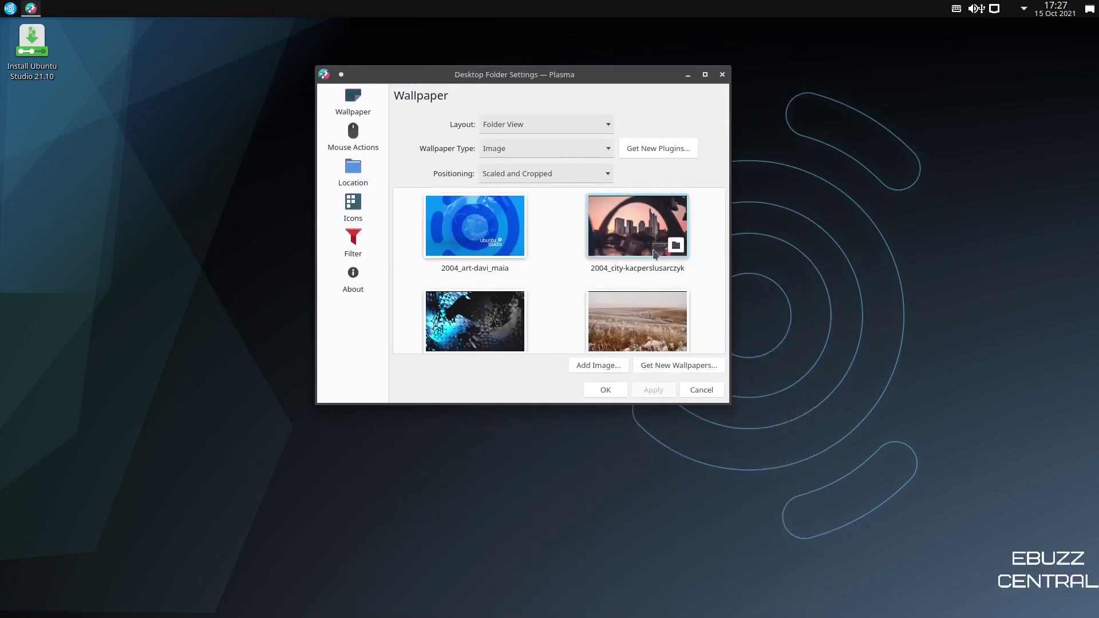
{"action": "left_click", "coordinate": [474, 224]}
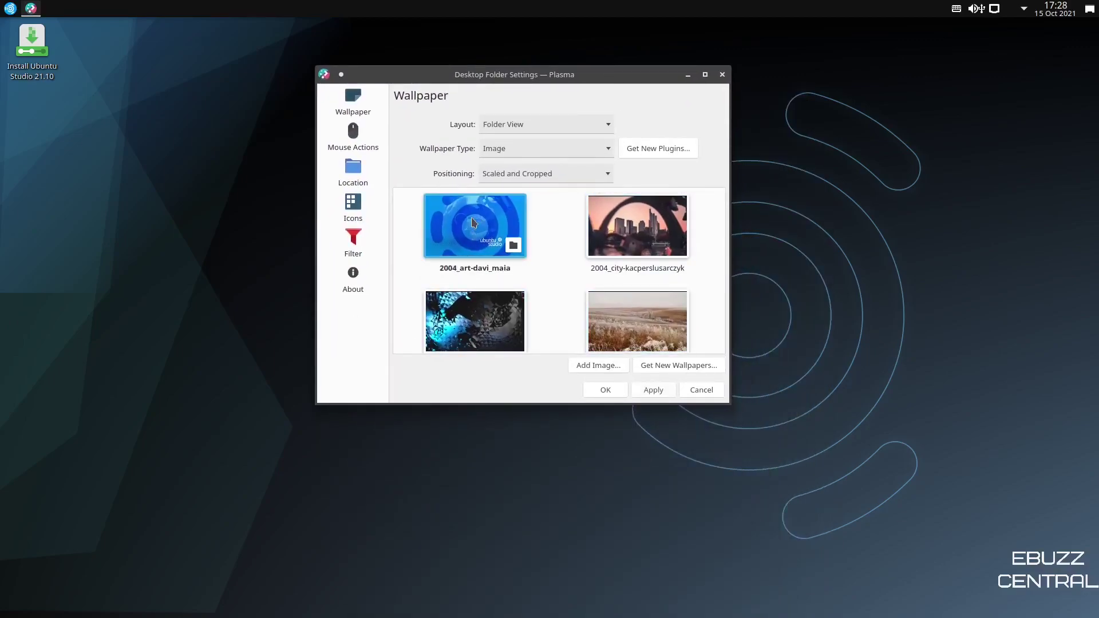
{"action": "left_click", "coordinate": [653, 391]}
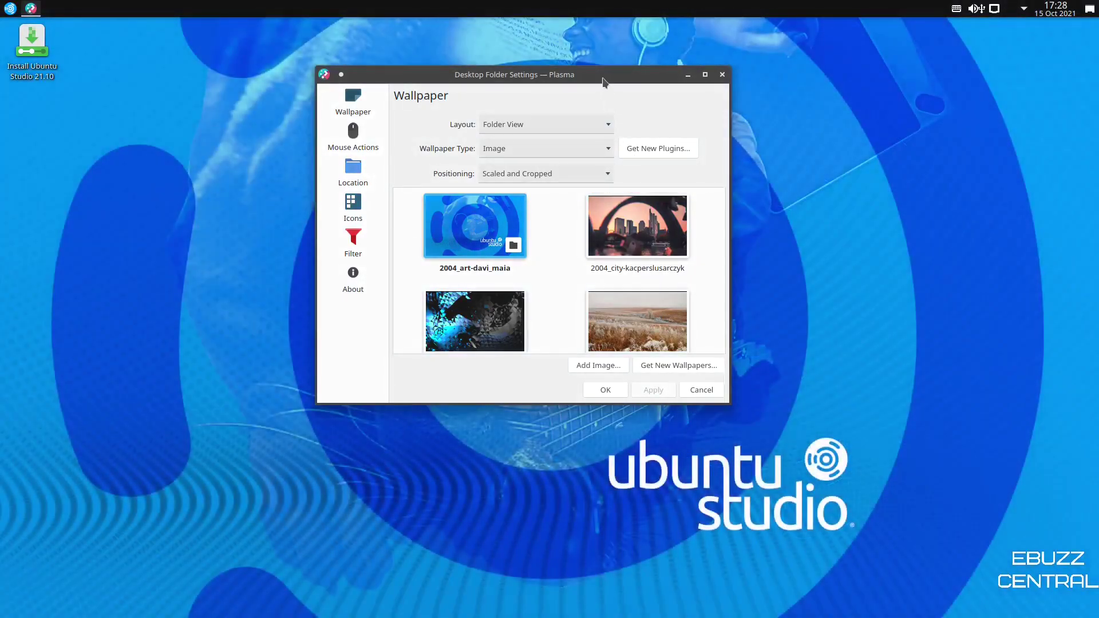
{"action": "left_click_drag", "start_coordinate": [602, 82], "coordinate": [487, 77]}
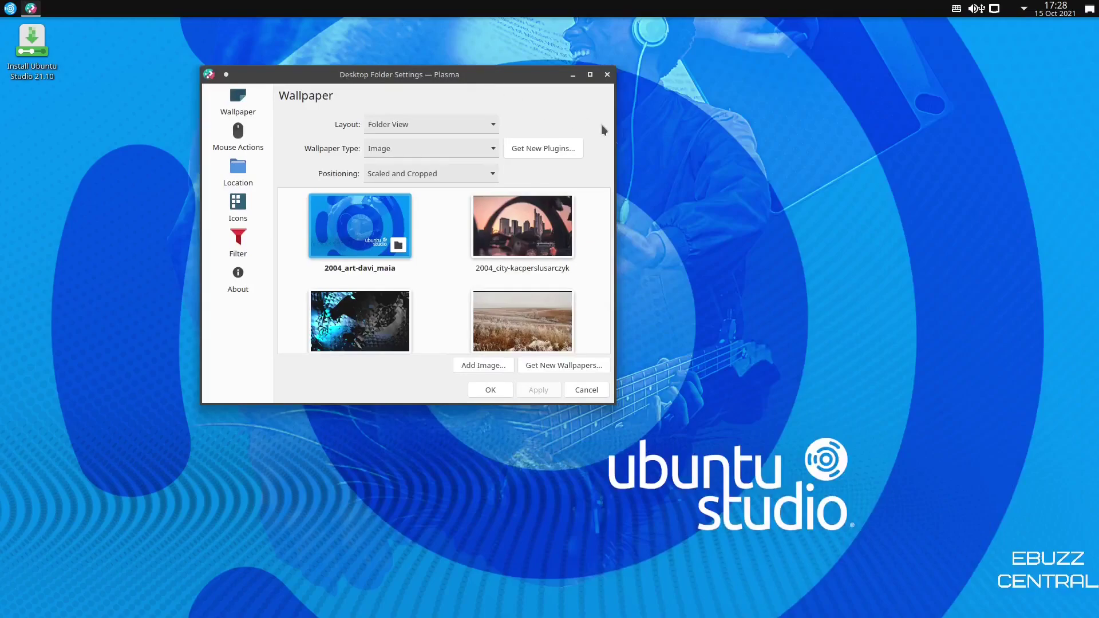
{"action": "left_click", "coordinate": [607, 75]}
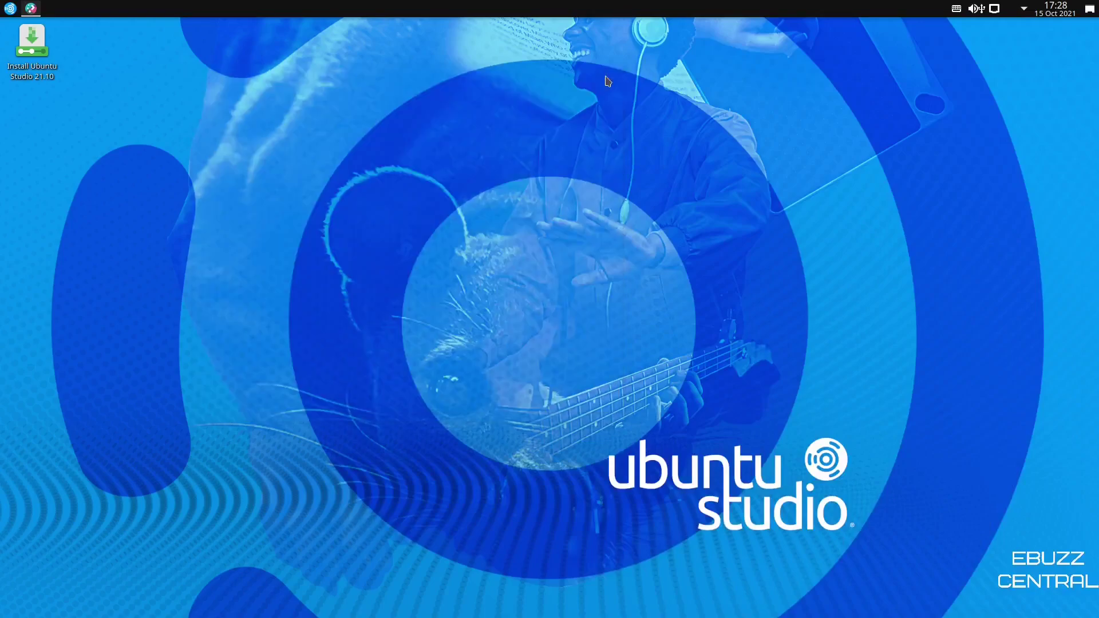
- Raise the top panel's height from 32 to 42 in Edit Panel mode, then exit editing
{"action": "right_click", "coordinate": [584, 8]}
{"action": "left_click", "coordinate": [619, 92]}
{"action": "left_click", "coordinate": [633, 48]}
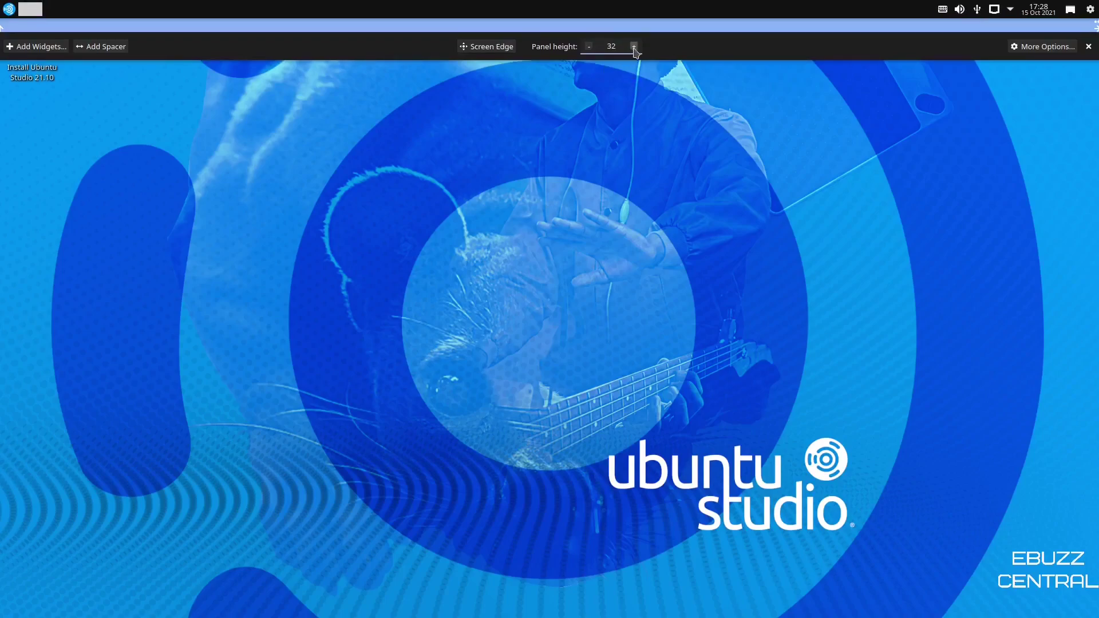
{"action": "left_click", "coordinate": [633, 48]}
{"action": "left_click", "coordinate": [634, 48]}
{"action": "left_click", "coordinate": [633, 48]}
{"action": "left_click", "coordinate": [634, 50]}
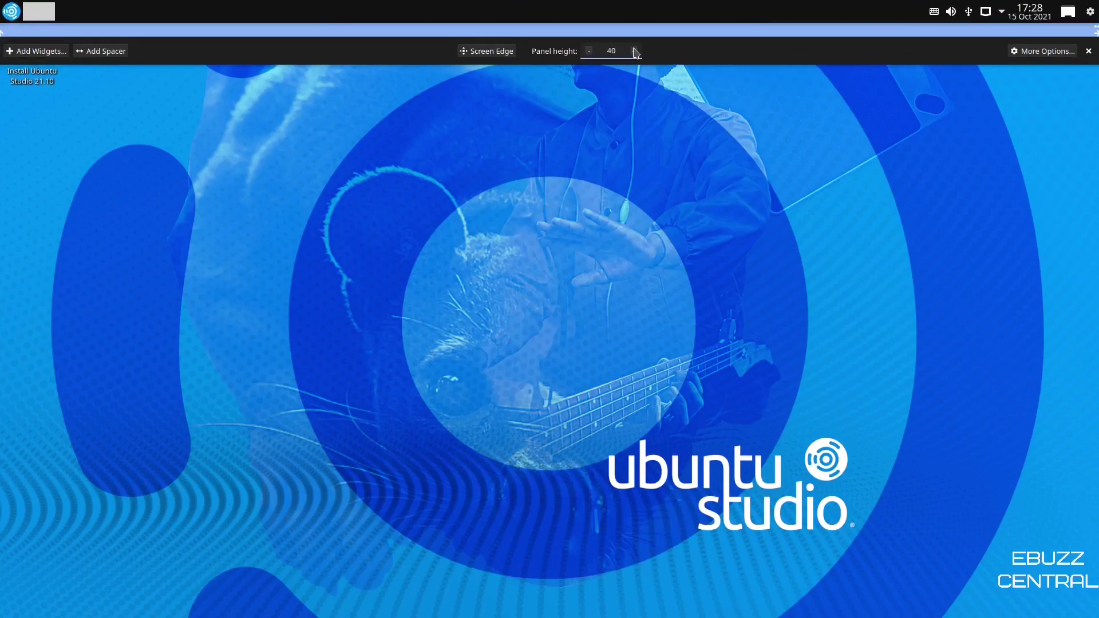
{"action": "left_click", "coordinate": [634, 49]}
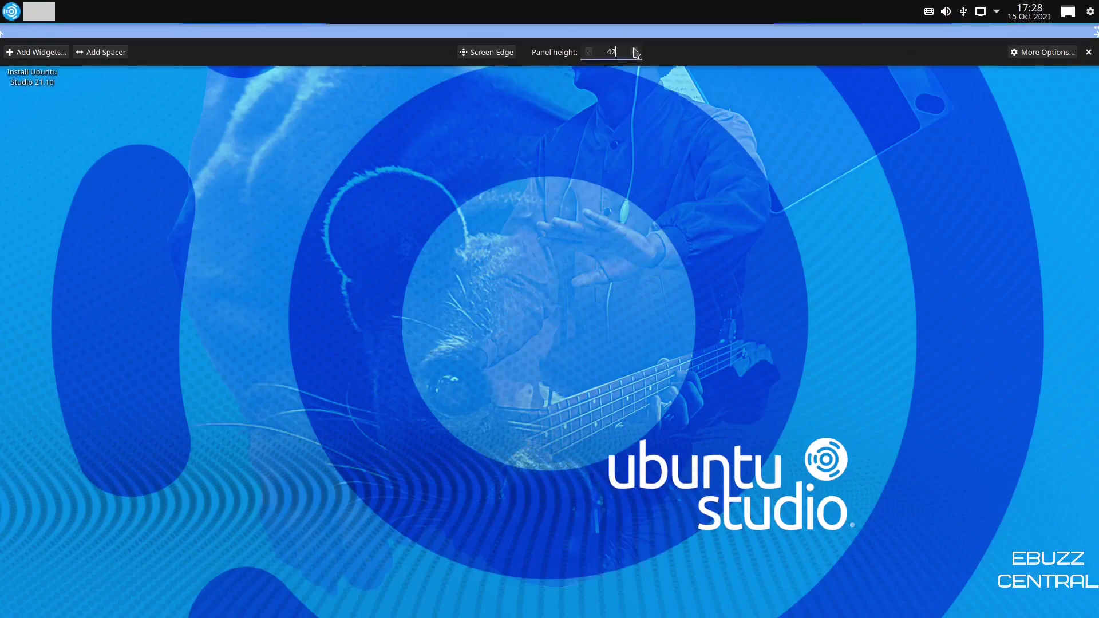
{"action": "left_click", "coordinate": [1088, 53]}
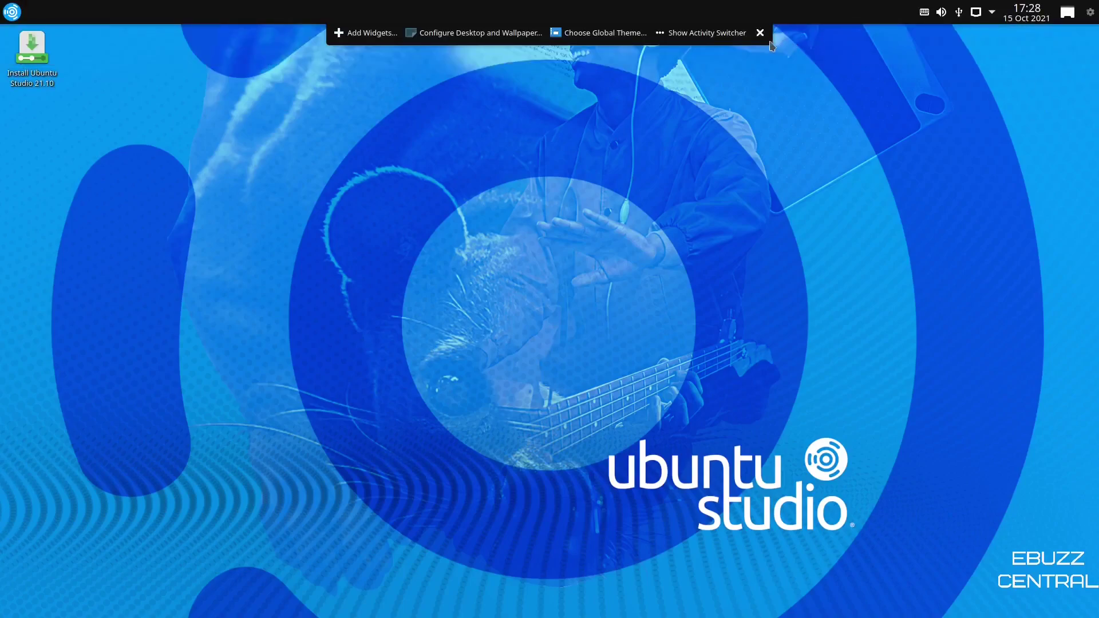
{"action": "left_click", "coordinate": [715, 309]}
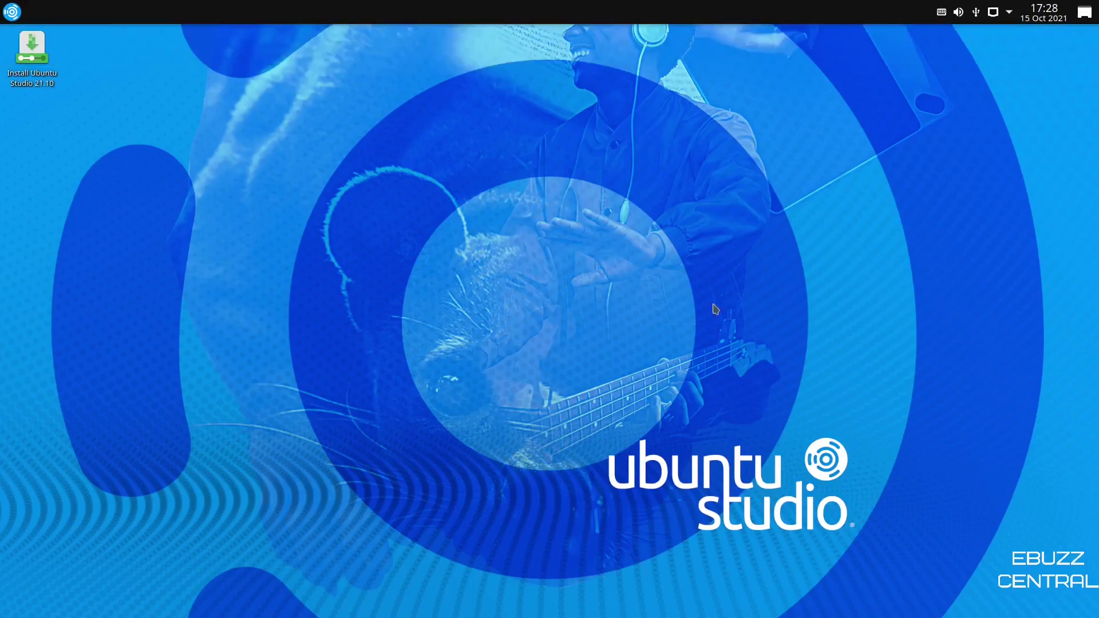
- Browse Audio Production's Audio Utilities and Effects subfolders in the launcher, ending on Audio Production
{"action": "left_click", "coordinate": [13, 16]}
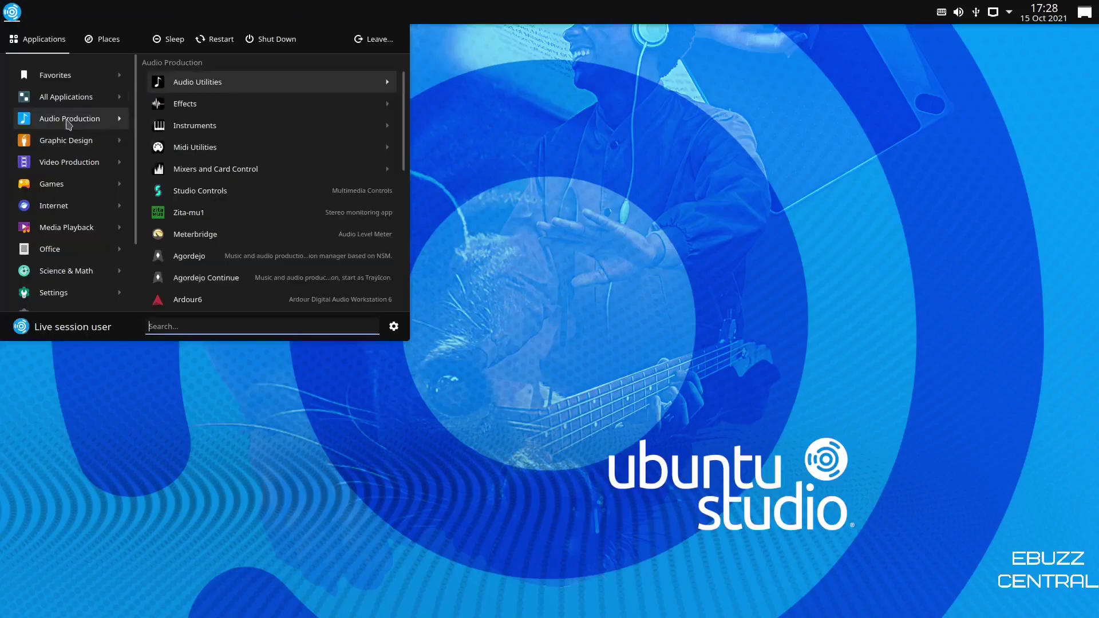
{"action": "left_click", "coordinate": [184, 86]}
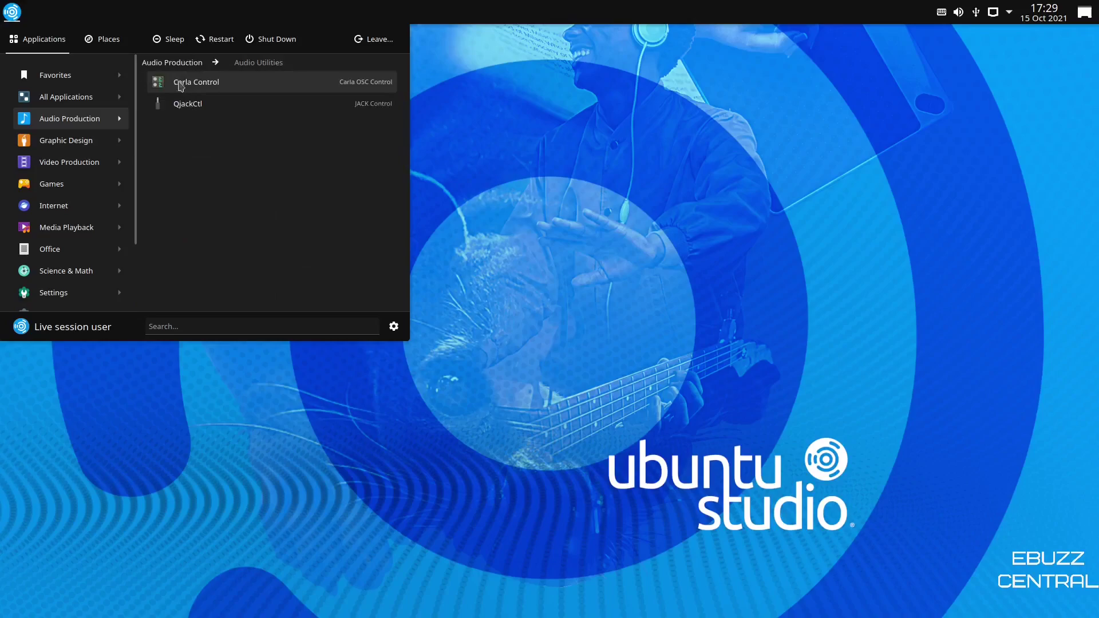
{"action": "left_click", "coordinate": [175, 68]}
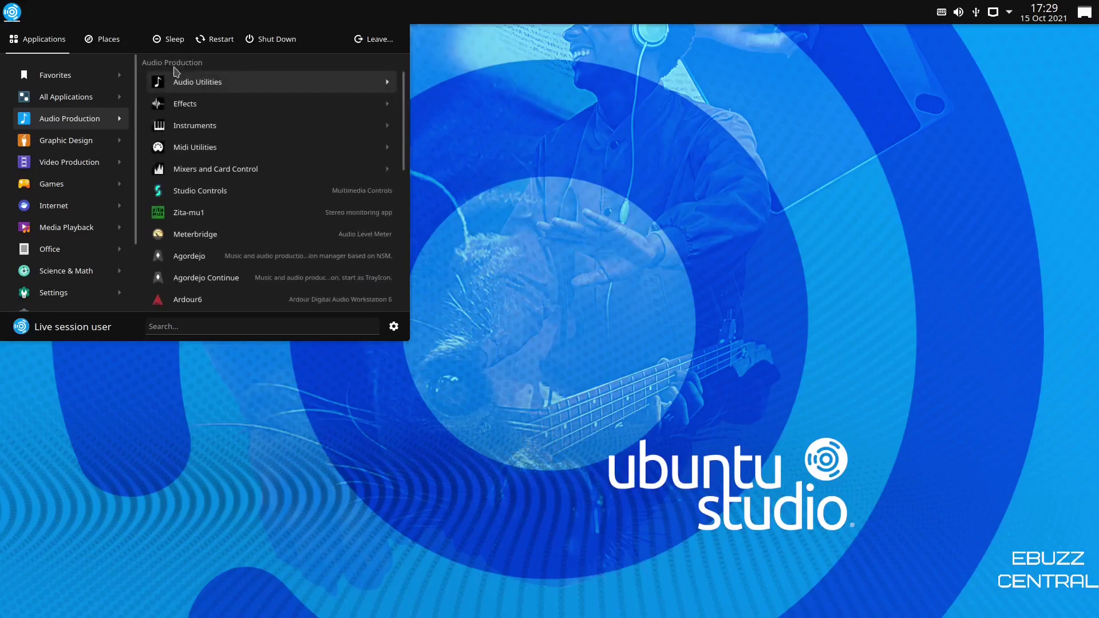
{"action": "left_click", "coordinate": [184, 110]}
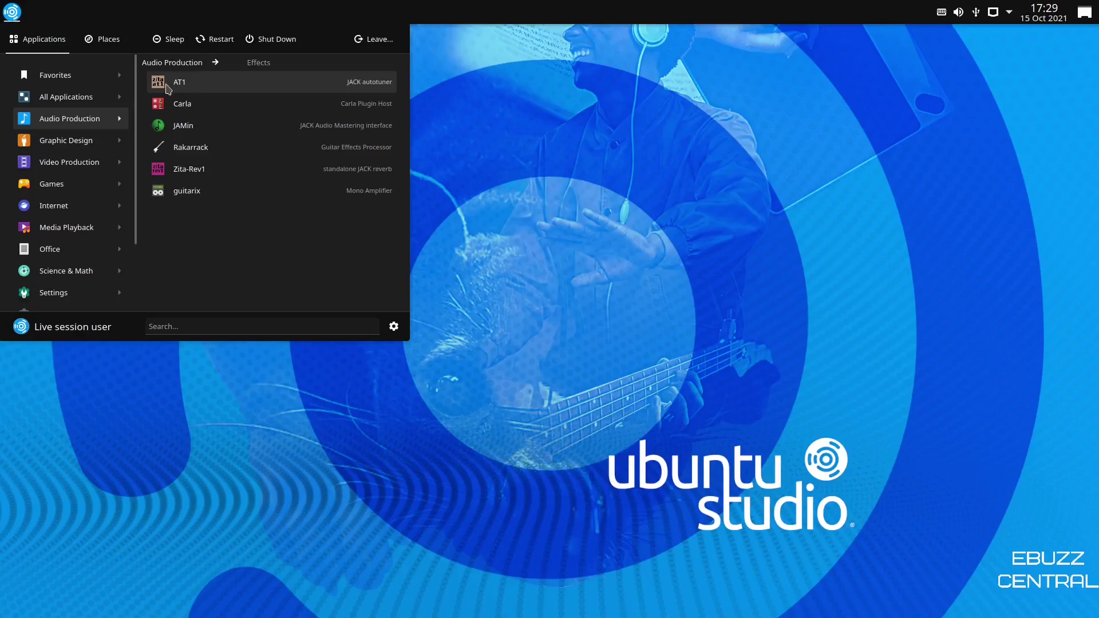
{"action": "left_click", "coordinate": [169, 64]}
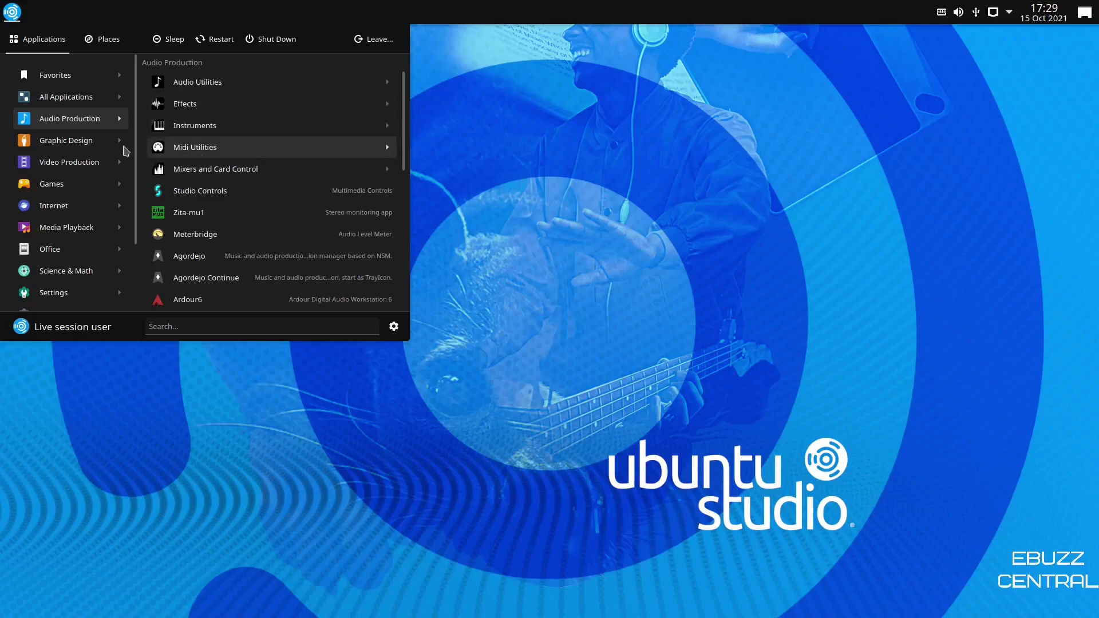
- View Graphic Design's Graphics Utilities and Photography subfolders, then scroll through the full list
{"action": "mouse_move", "coordinate": [80, 148]}
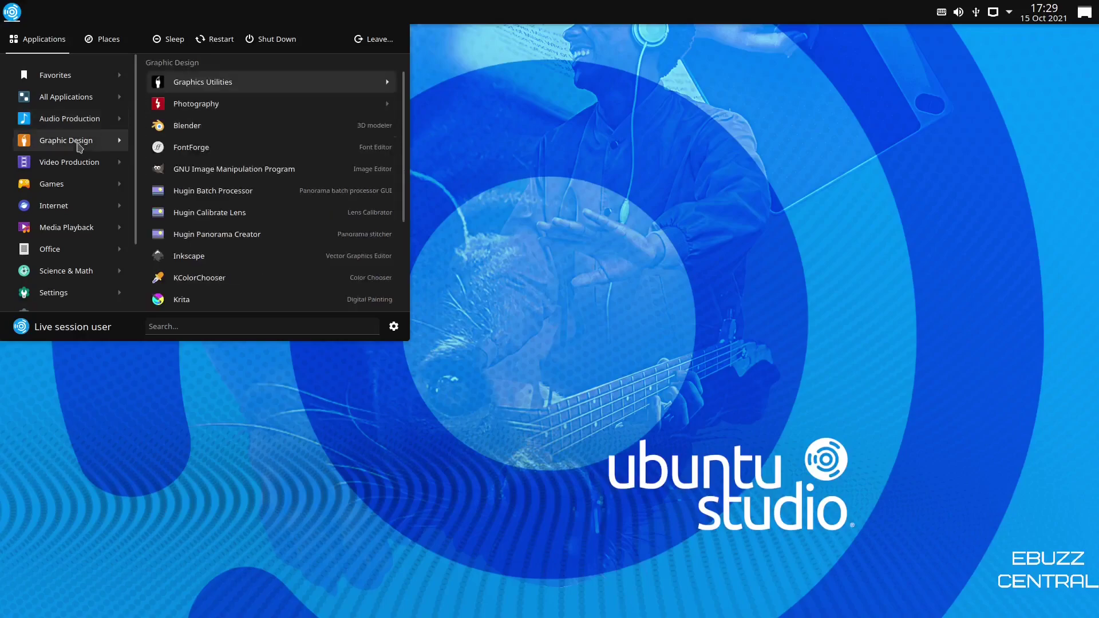
{"action": "left_click", "coordinate": [186, 83]}
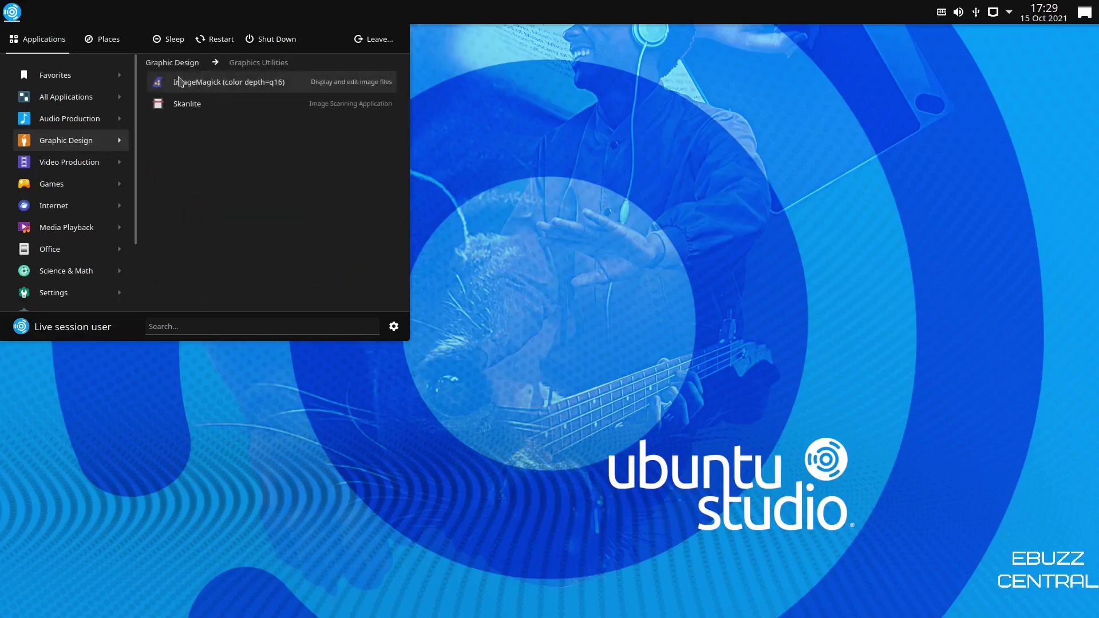
{"action": "left_click", "coordinate": [173, 63]}
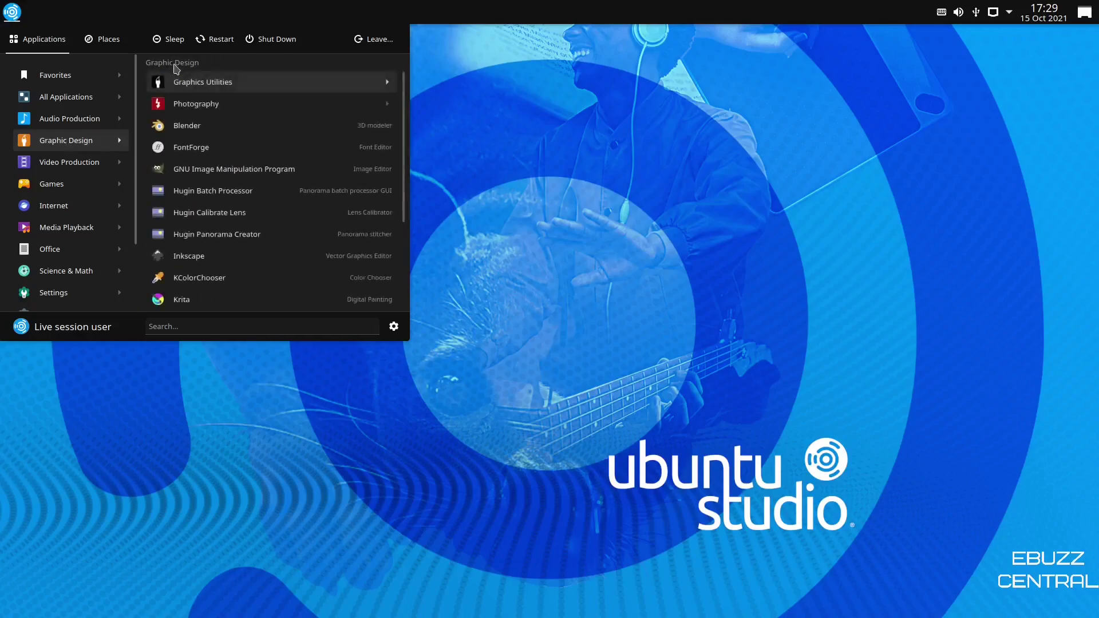
{"action": "left_click", "coordinate": [183, 106]}
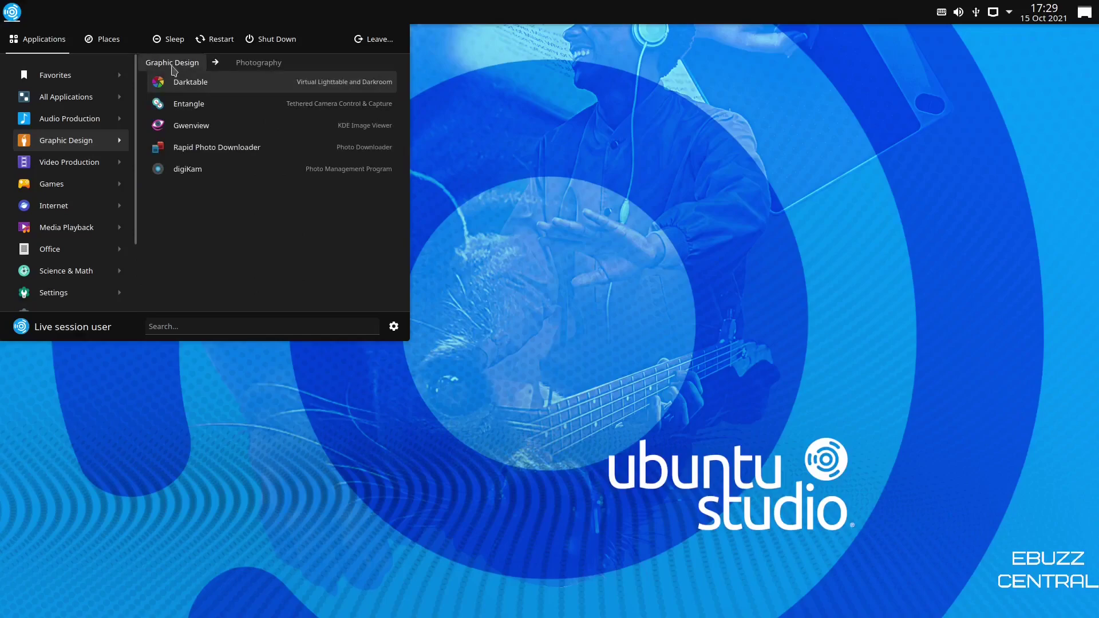
{"action": "left_click", "coordinate": [173, 64]}
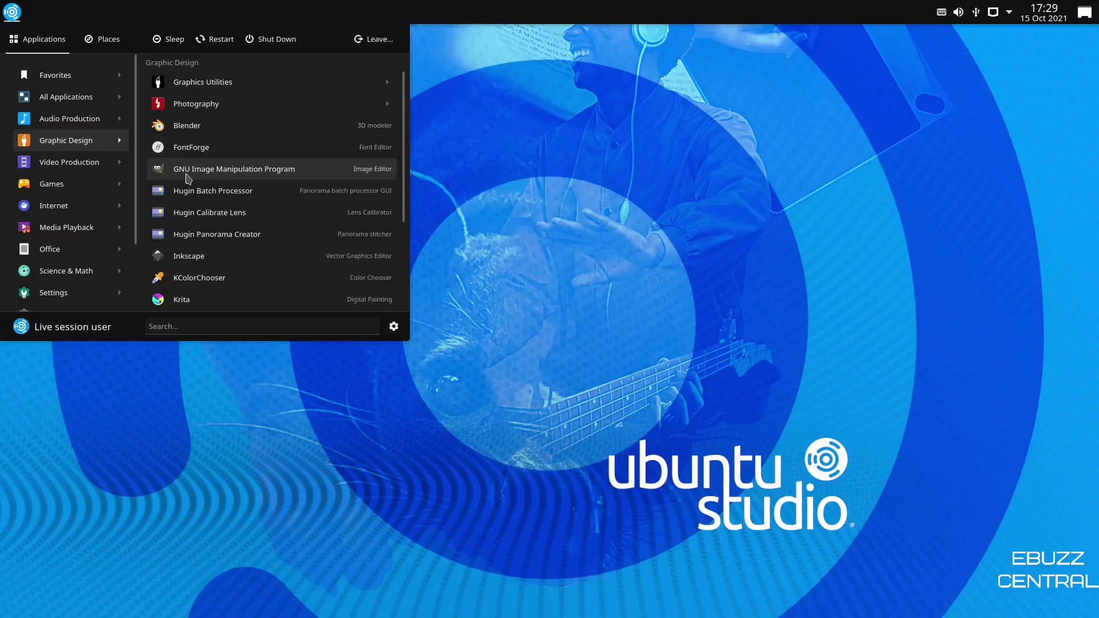
{"action": "scroll", "coordinate": [192, 186], "scroll_direction": "down", "scroll_amount": 3}
{"action": "scroll", "coordinate": [193, 186], "scroll_direction": "down", "scroll_amount": 4}
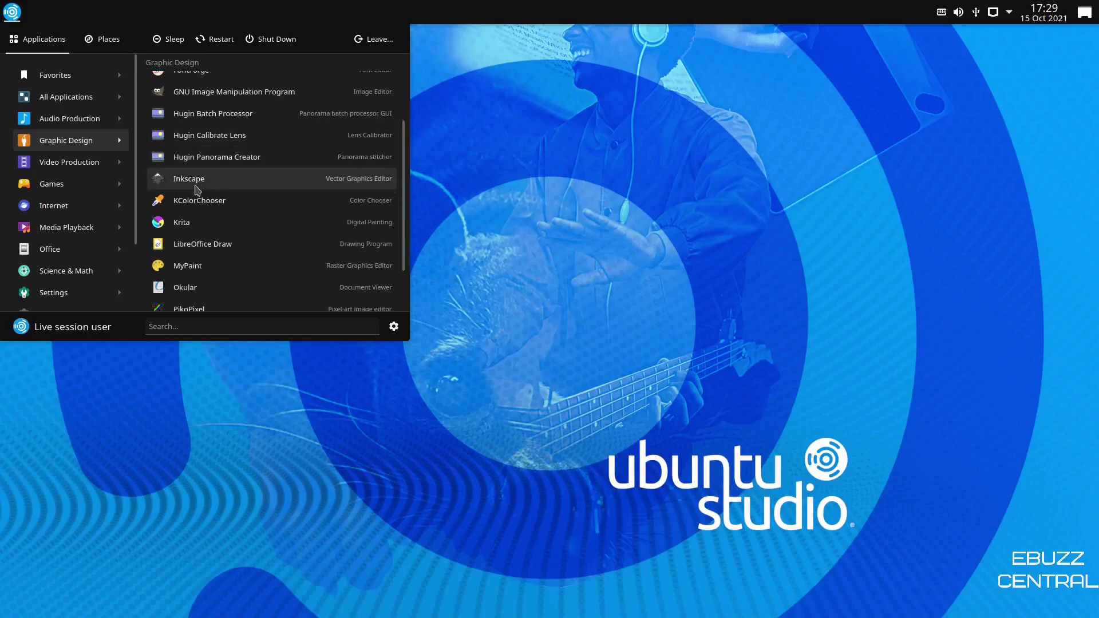
{"action": "scroll", "coordinate": [194, 188], "scroll_direction": "down", "scroll_amount": 1}
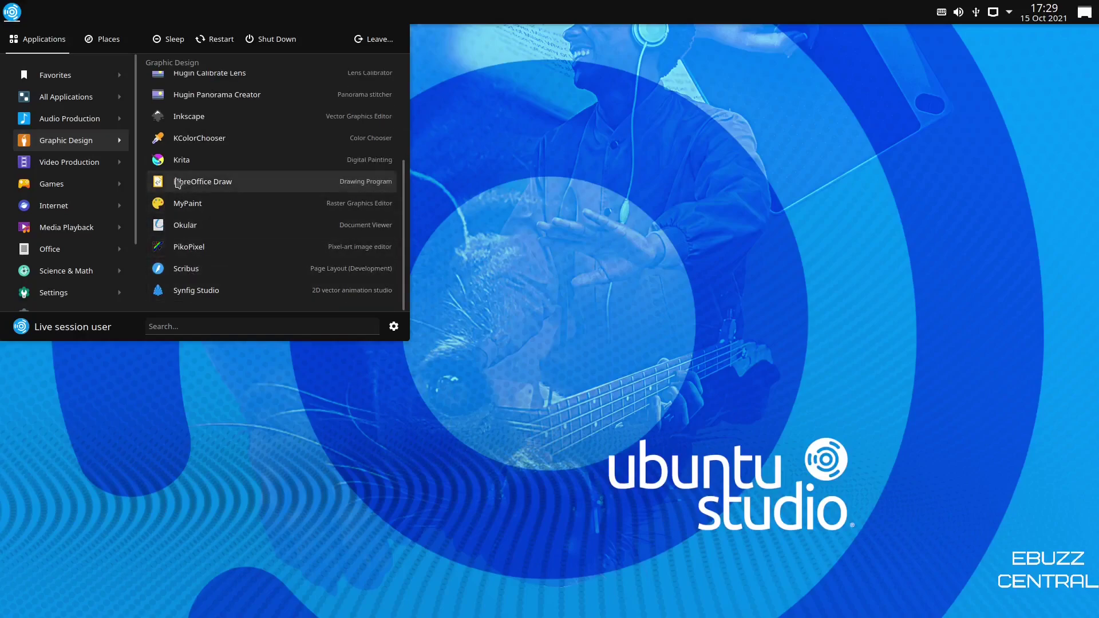
{"action": "mouse_move", "coordinate": [87, 167]}
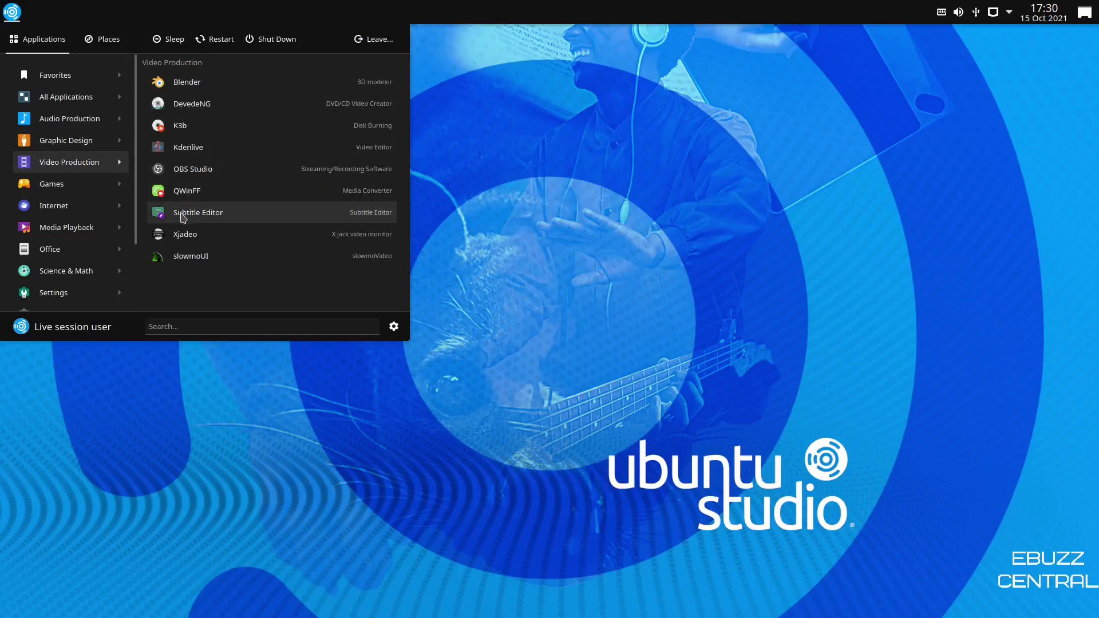
- Move down the launcher categories to Settings, showing System Settings, Kvantum Manager and other tools
{"action": "mouse_move", "coordinate": [87, 191]}
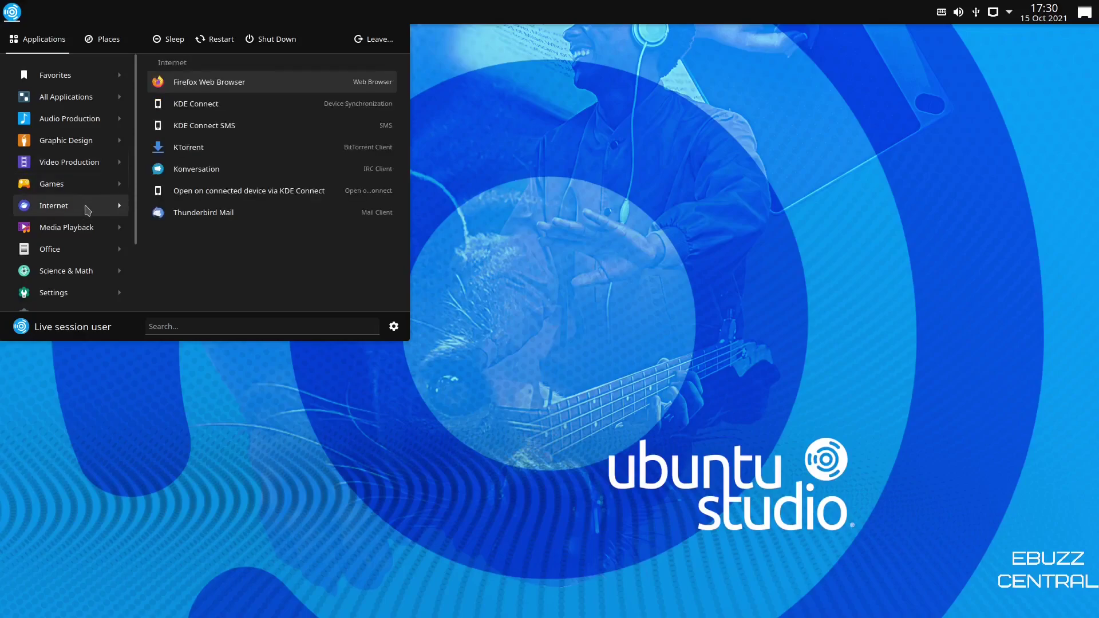
{"action": "mouse_move", "coordinate": [81, 232]}
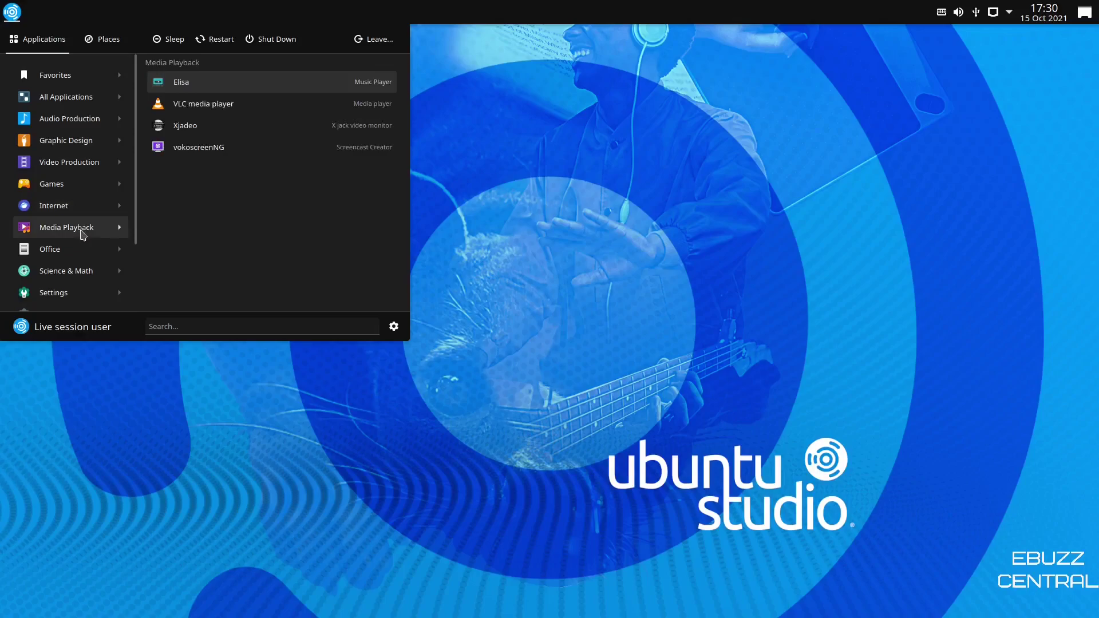
{"action": "mouse_move", "coordinate": [84, 253]}
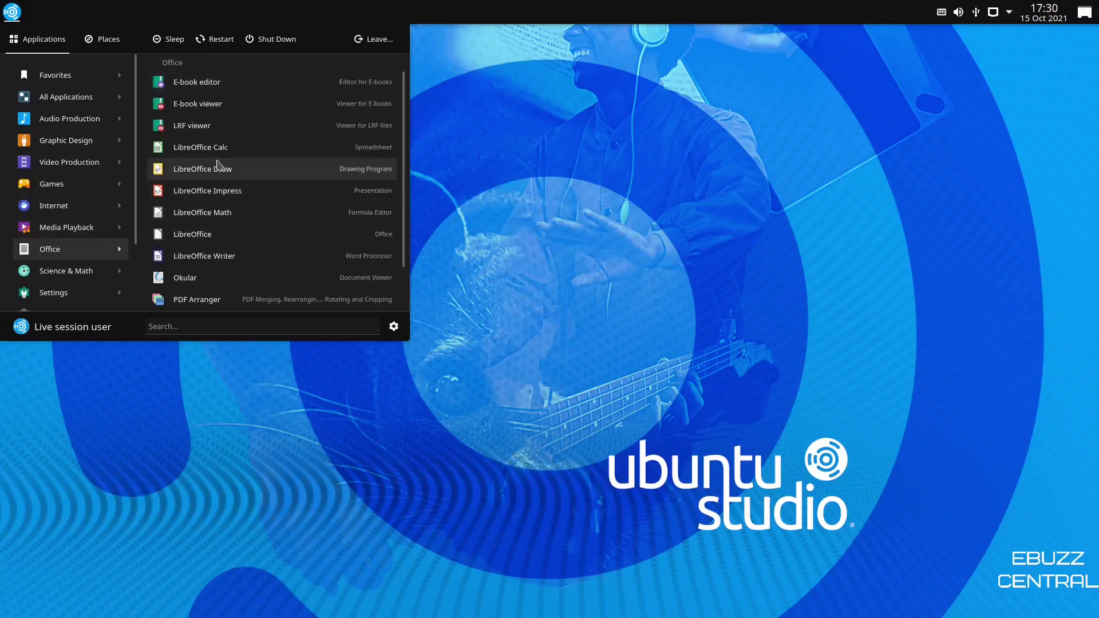
{"action": "scroll", "coordinate": [217, 166], "scroll_direction": "down", "scroll_amount": 2}
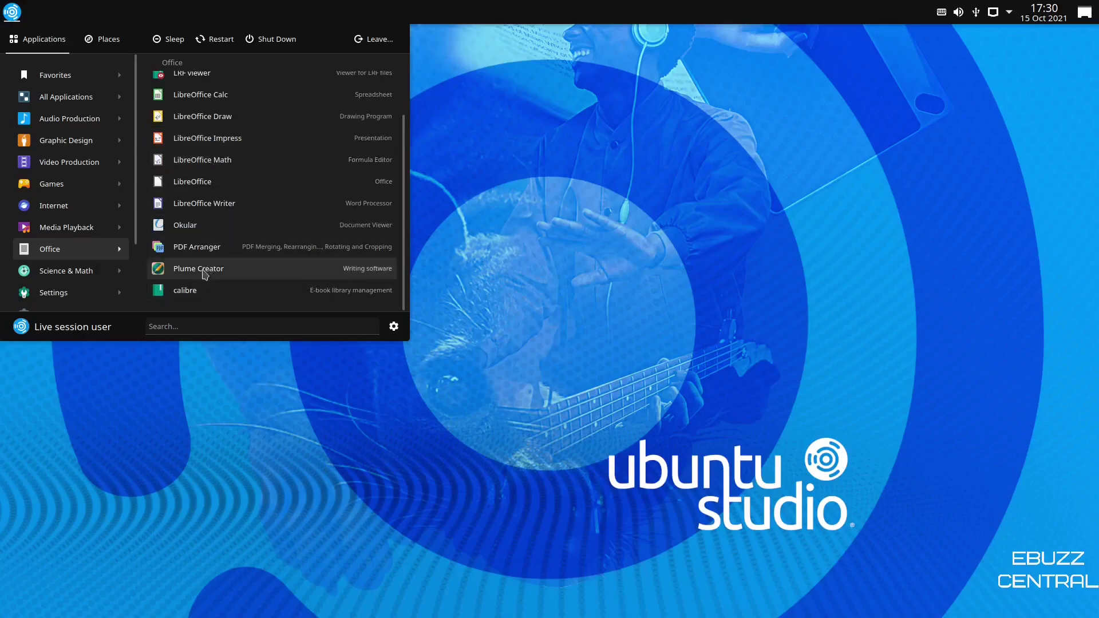
{"action": "mouse_move", "coordinate": [89, 273]}
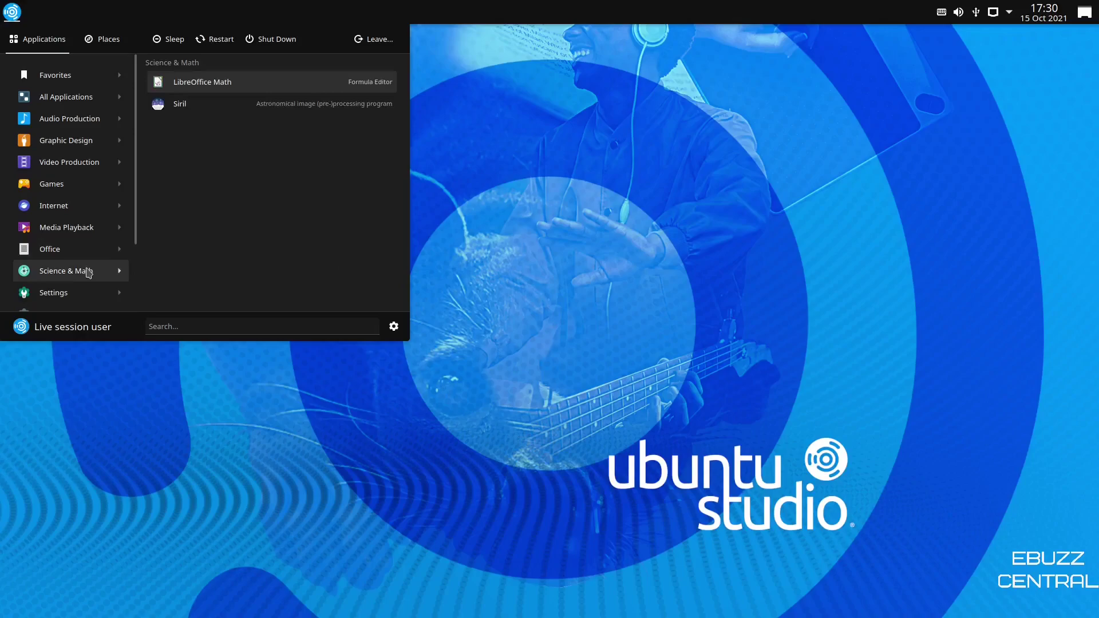
{"action": "mouse_move", "coordinate": [79, 298]}
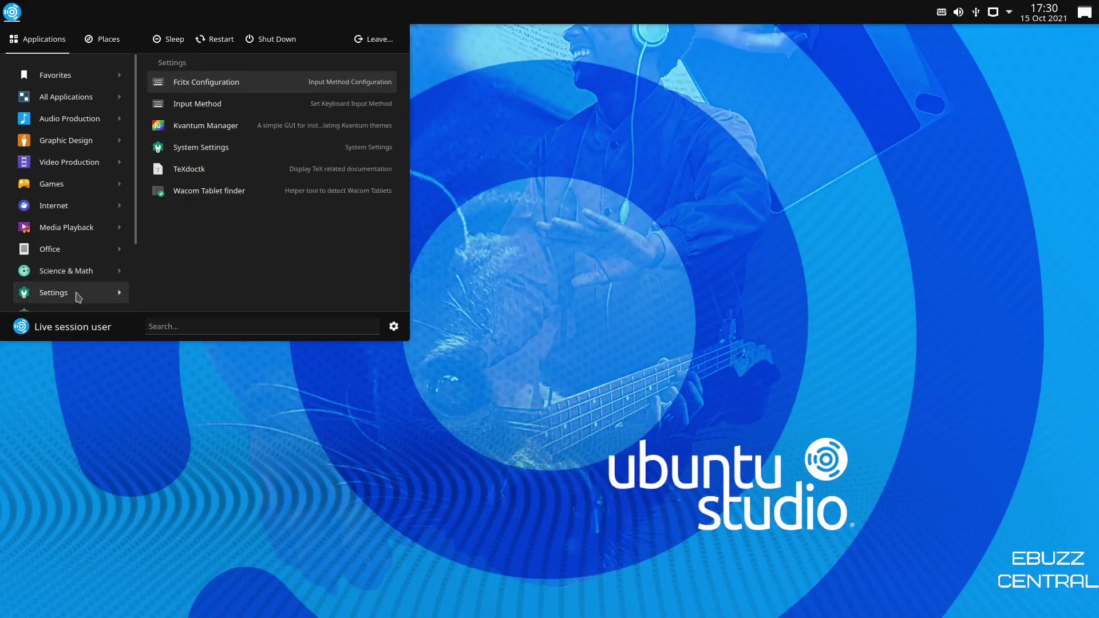
- Launch System Settings and apply the Dark Theme from Quick Settings
{"action": "left_click", "coordinate": [182, 150]}
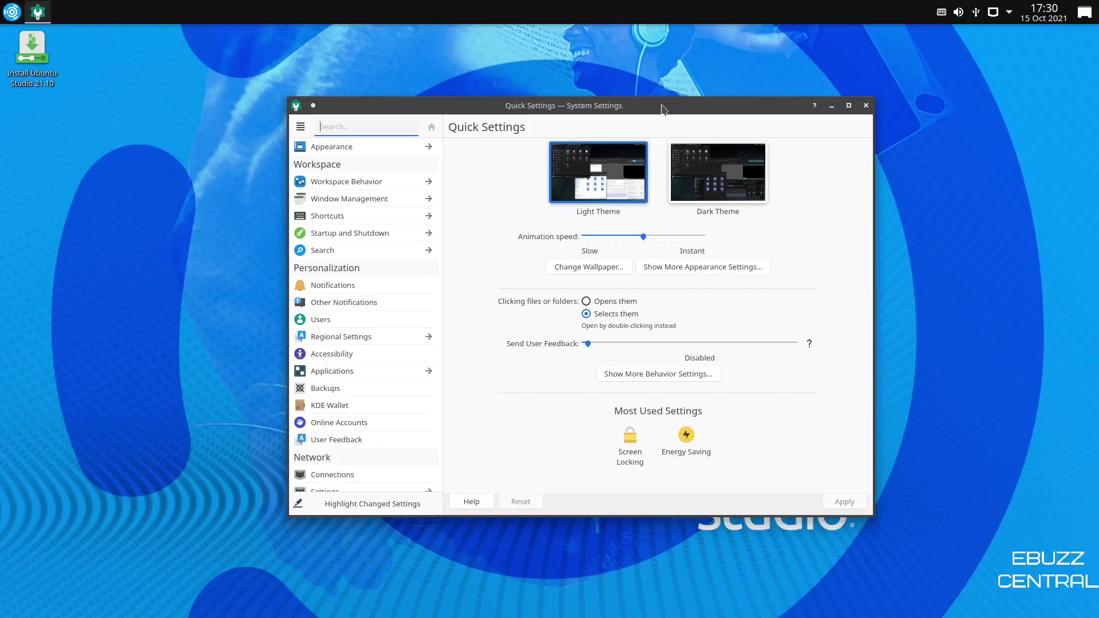
{"action": "left_click_drag", "start_coordinate": [661, 109], "coordinate": [541, 77]}
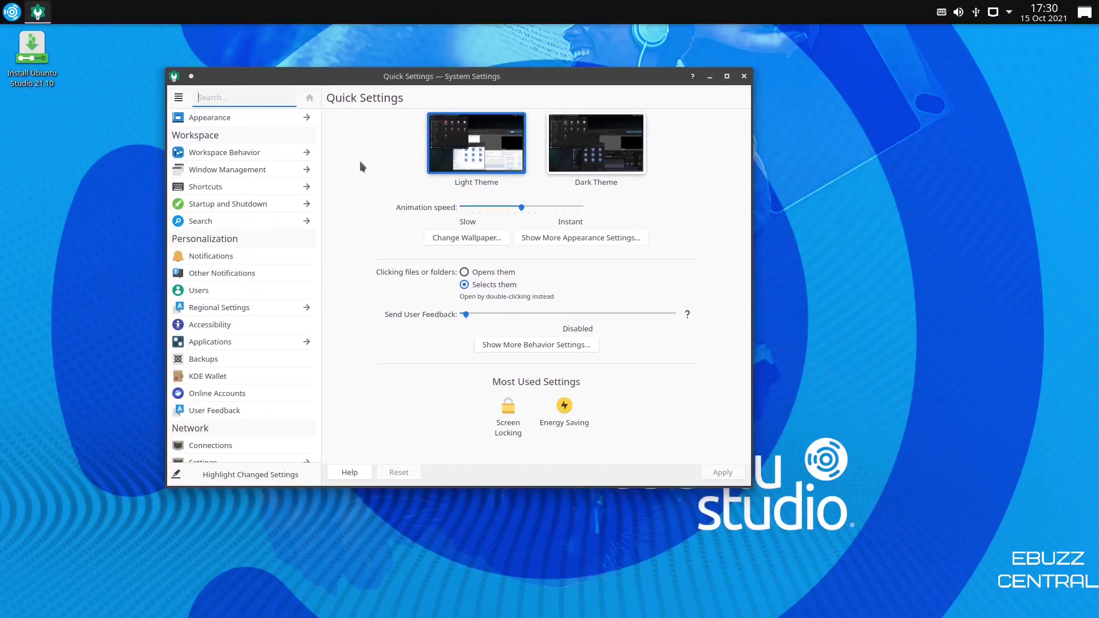
{"action": "left_click", "coordinate": [608, 157]}
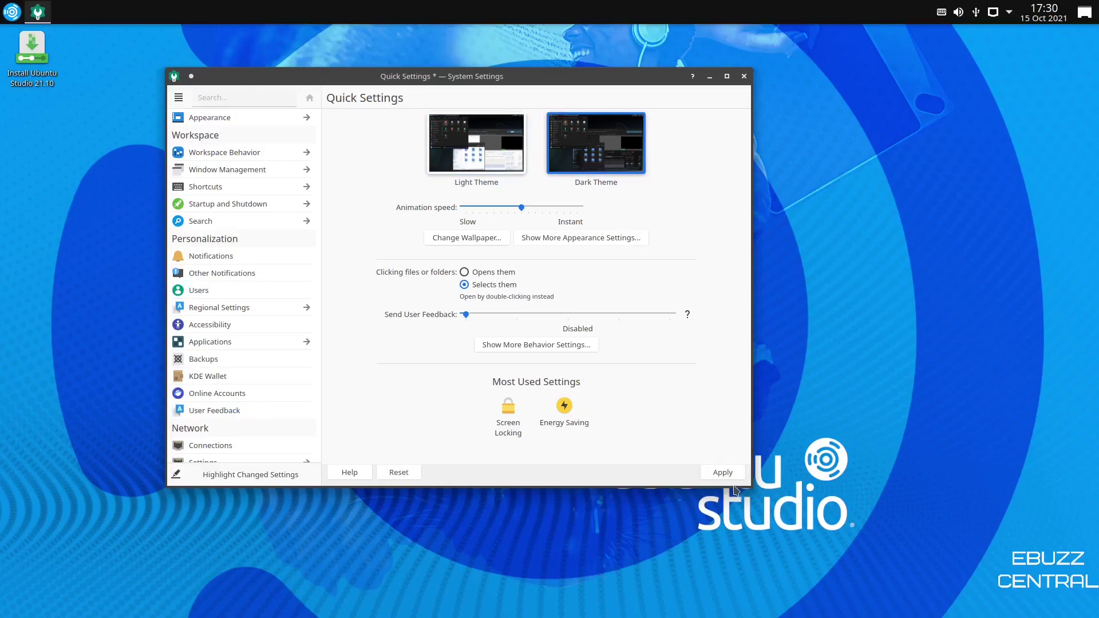
{"action": "left_click", "coordinate": [722, 472]}
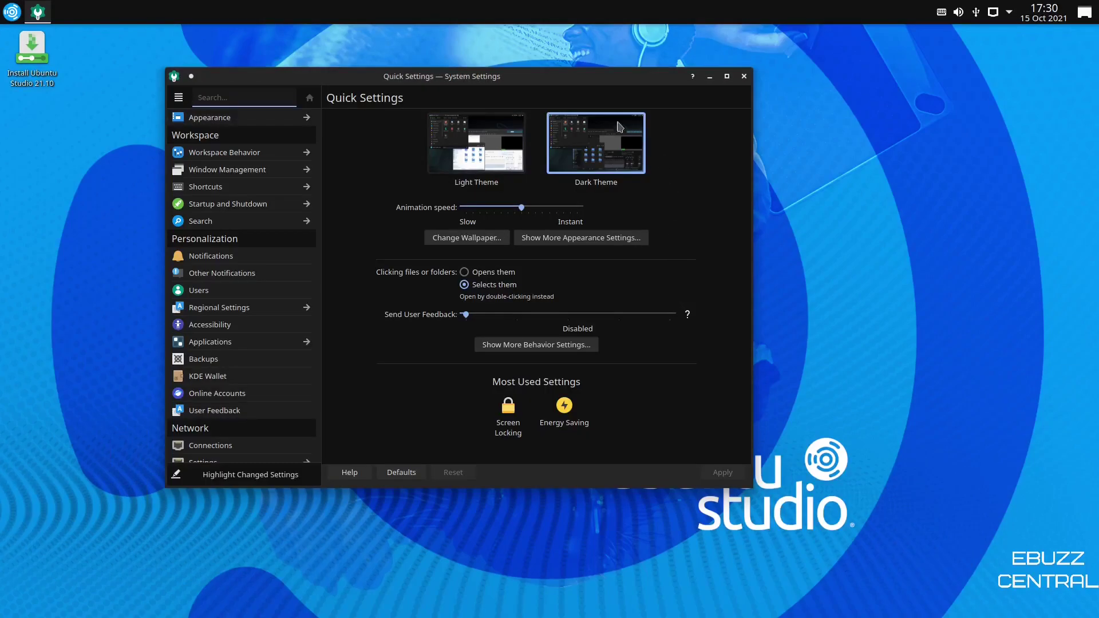
- Switch click behaviour to open-on-click and back to selecting files, then open Appearance
{"action": "left_click_drag", "start_coordinate": [620, 82], "coordinate": [686, 107]}
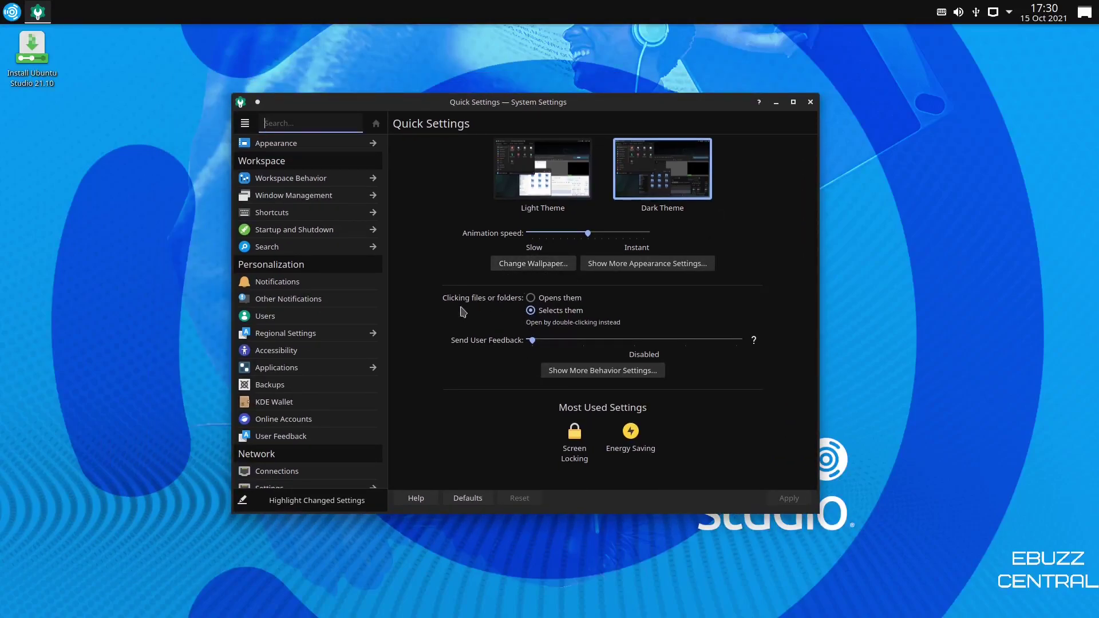
{"action": "left_click", "coordinate": [532, 299]}
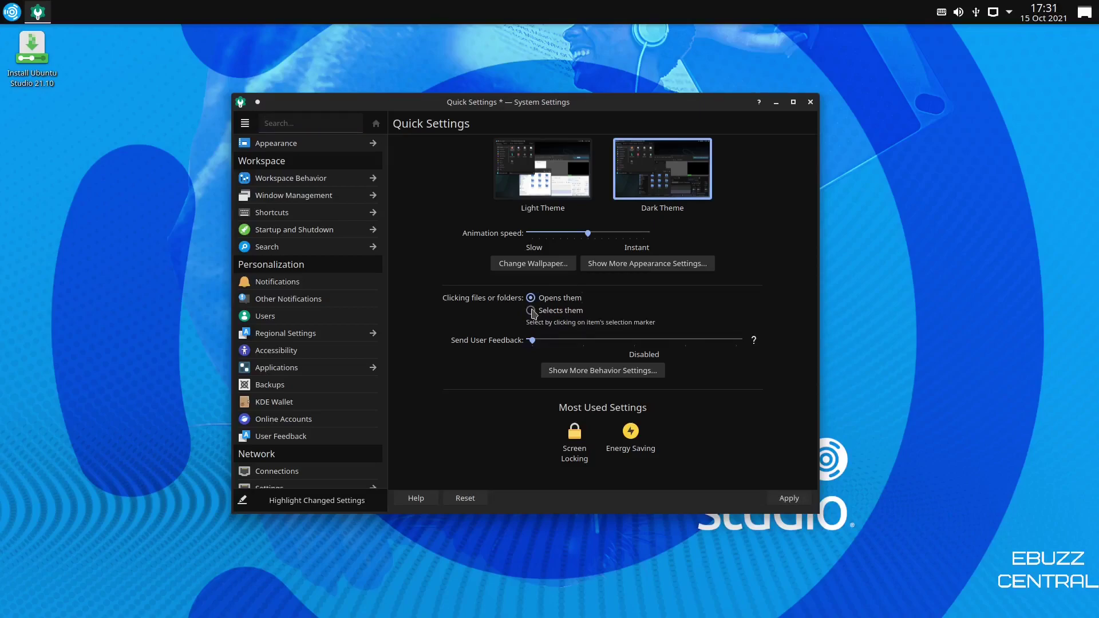
{"action": "left_click", "coordinate": [531, 311]}
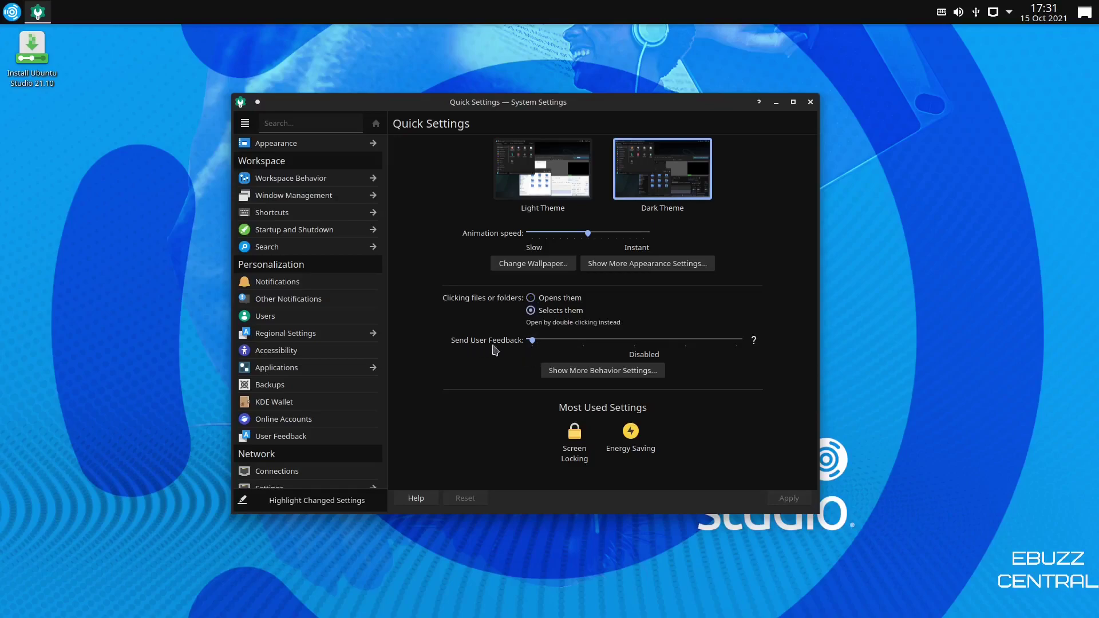
{"action": "left_click", "coordinate": [281, 143]}
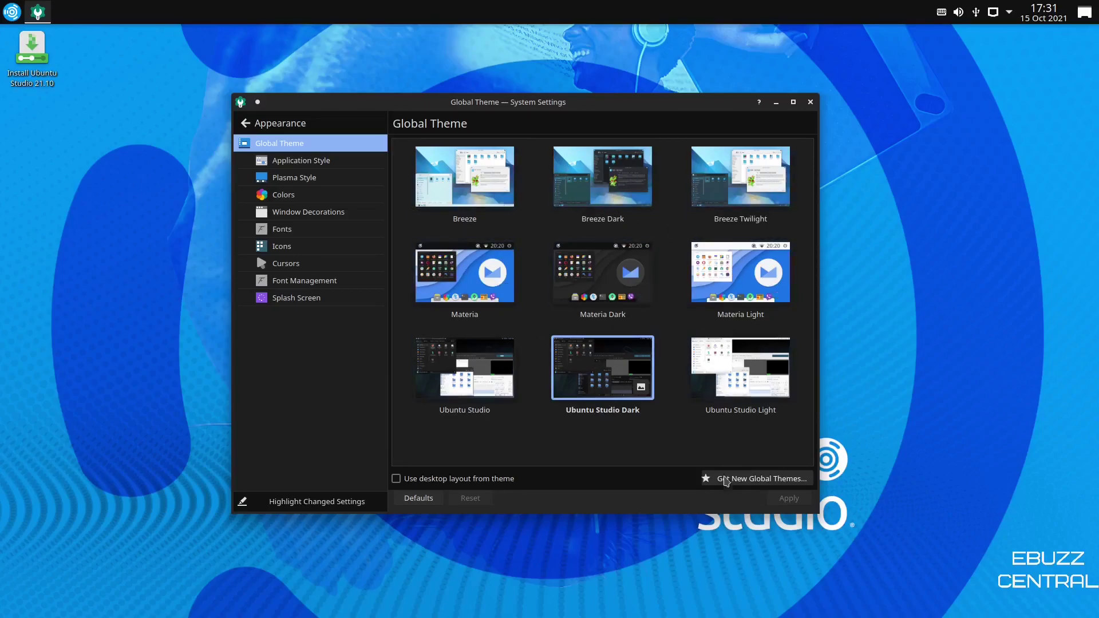
- Browse downloadable global themes sorted by Rating, then close the Get New Global Themes dialog
{"action": "left_click", "coordinate": [737, 483]}
{"action": "left_click", "coordinate": [610, 168]}
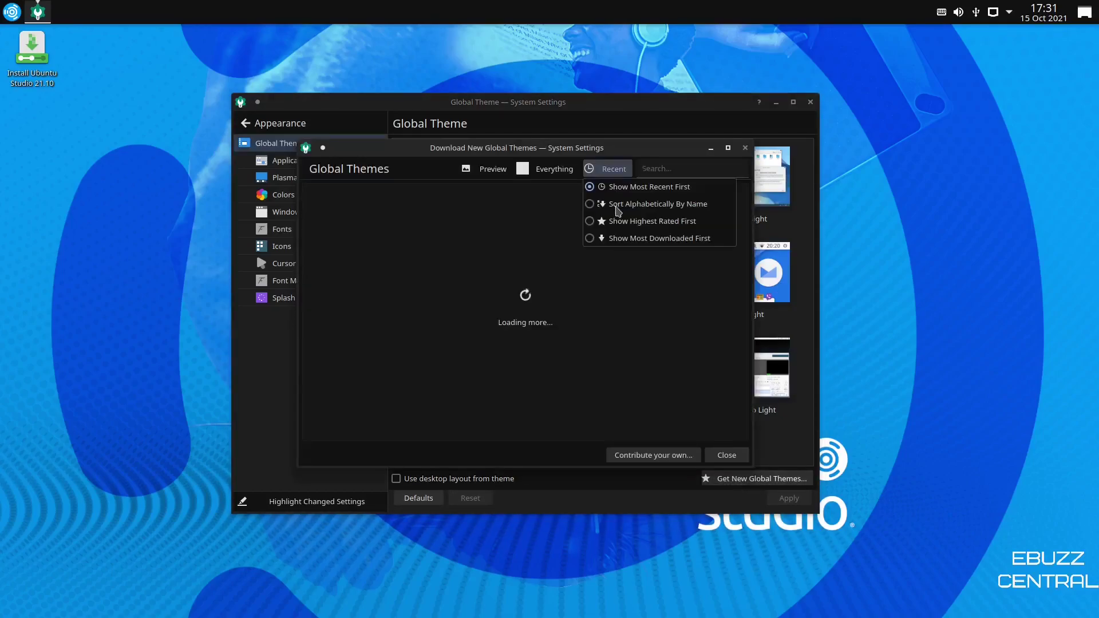
{"action": "left_click", "coordinate": [589, 223]}
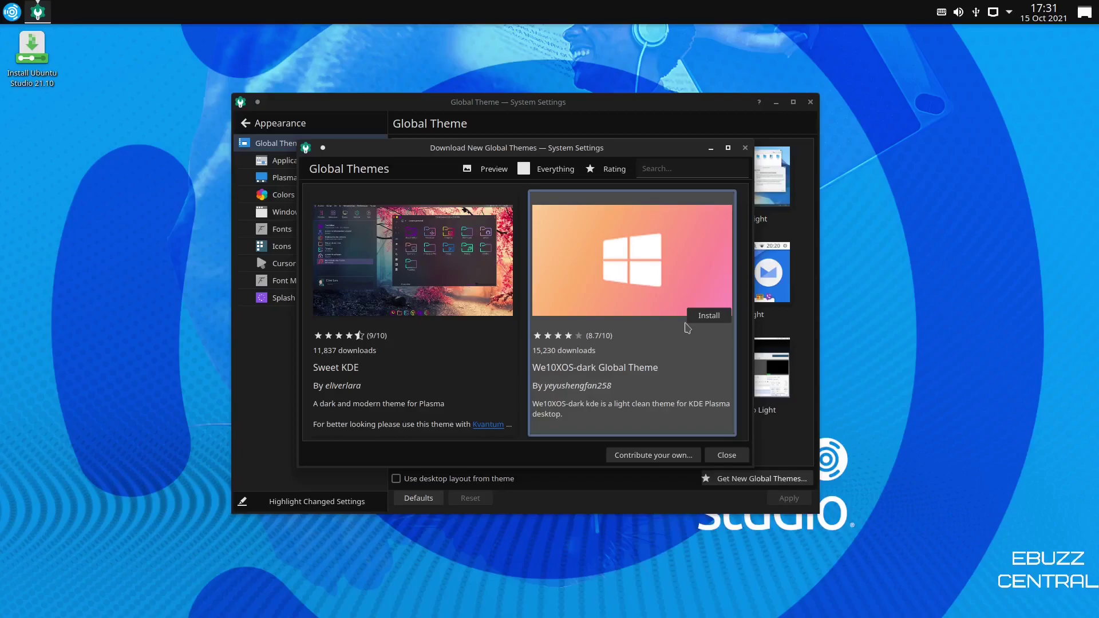
{"action": "scroll", "coordinate": [572, 314], "scroll_direction": "down", "scroll_amount": 3}
{"action": "scroll", "coordinate": [574, 320], "scroll_direction": "up", "scroll_amount": 3}
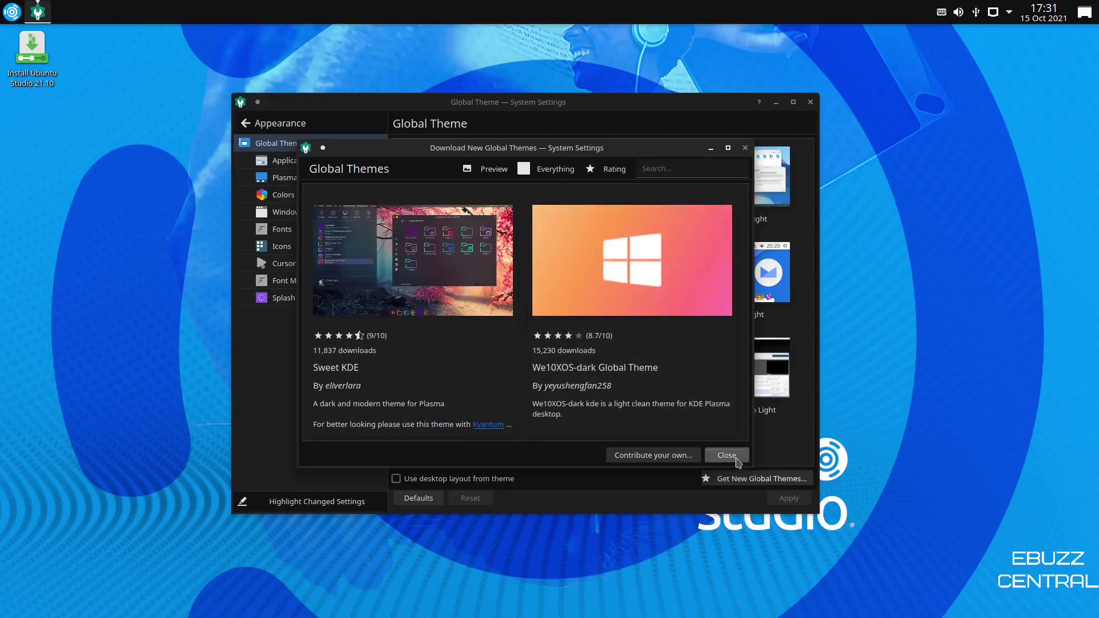
{"action": "left_click", "coordinate": [736, 456]}
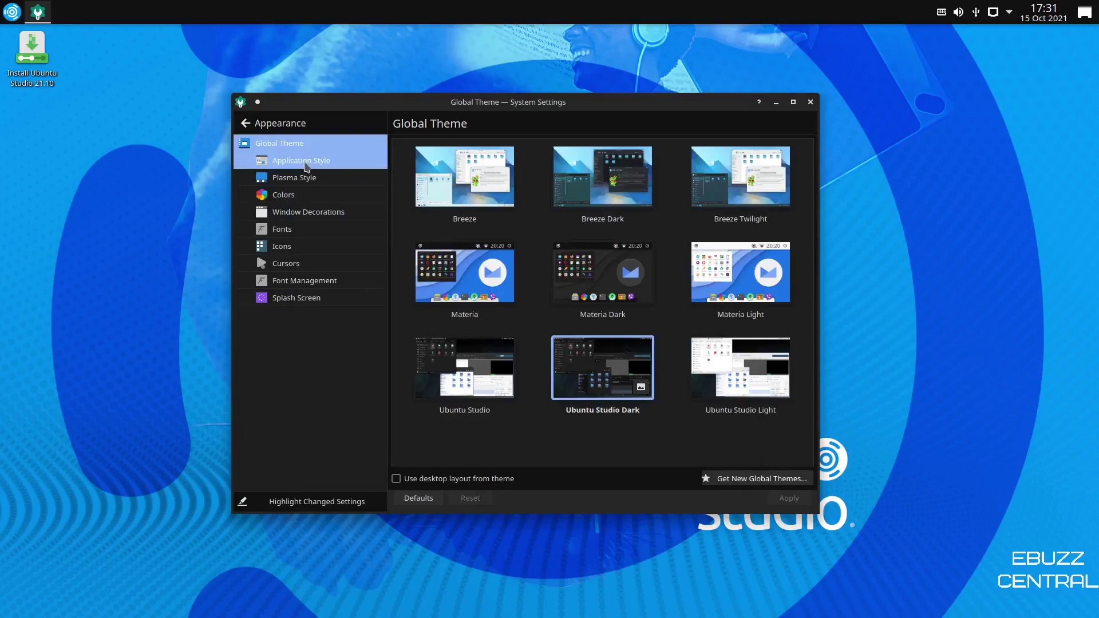
- Look through Application Style and Plasma Style, briefly check the tray and launcher, then open Colors
{"action": "left_click", "coordinate": [308, 164]}
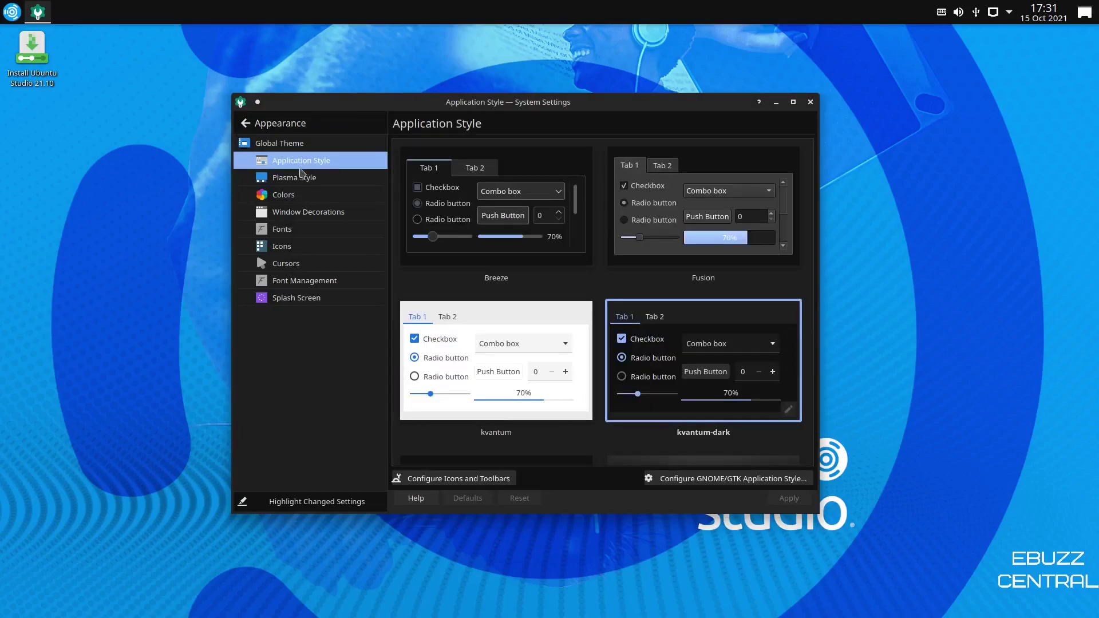
{"action": "left_click", "coordinate": [298, 182]}
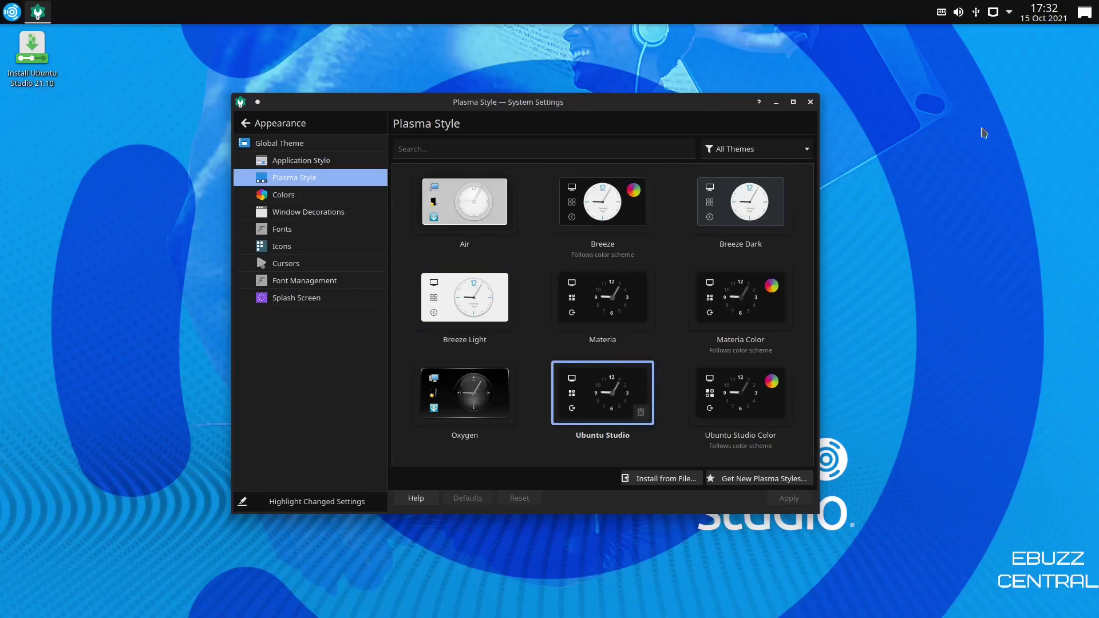
{"action": "left_click", "coordinate": [1010, 16]}
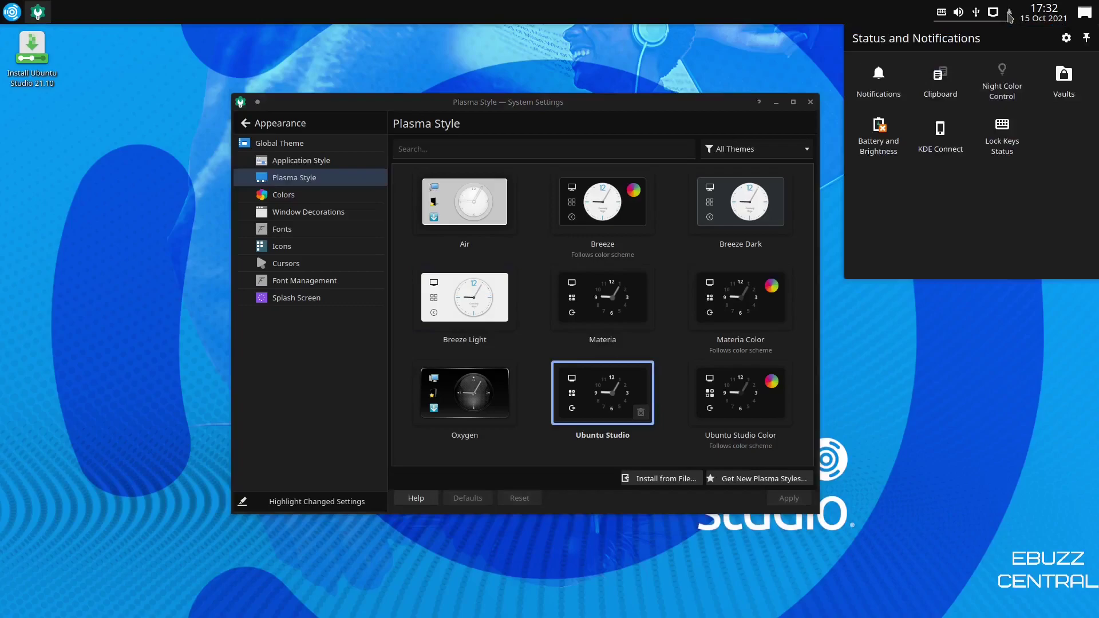
{"action": "left_click", "coordinate": [1011, 16]}
{"action": "left_click", "coordinate": [11, 11]}
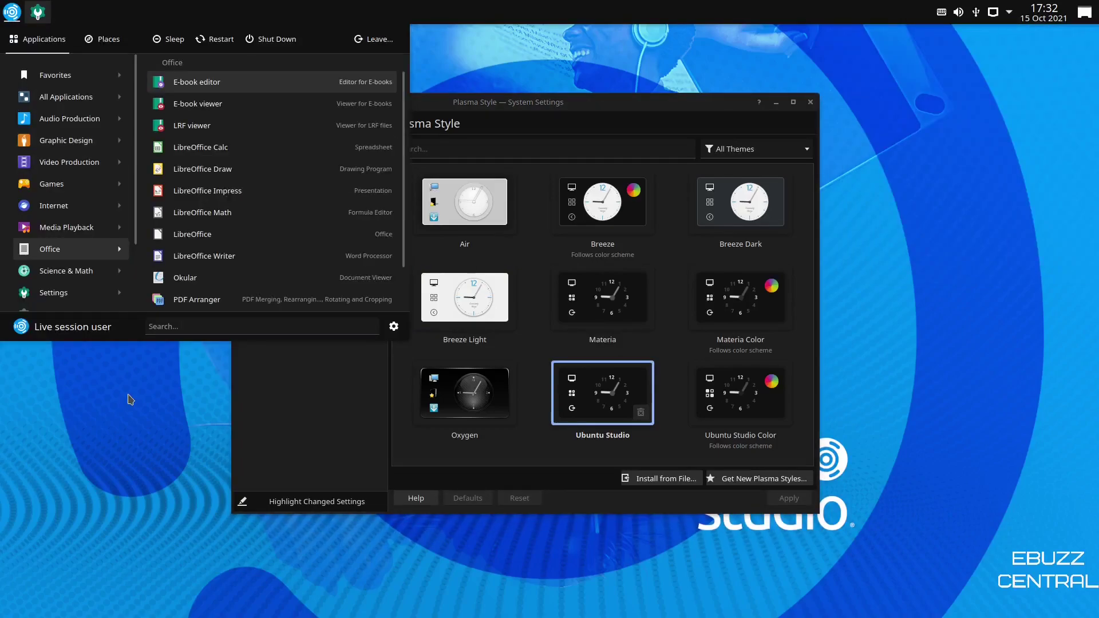
{"action": "left_click", "coordinate": [128, 397]}
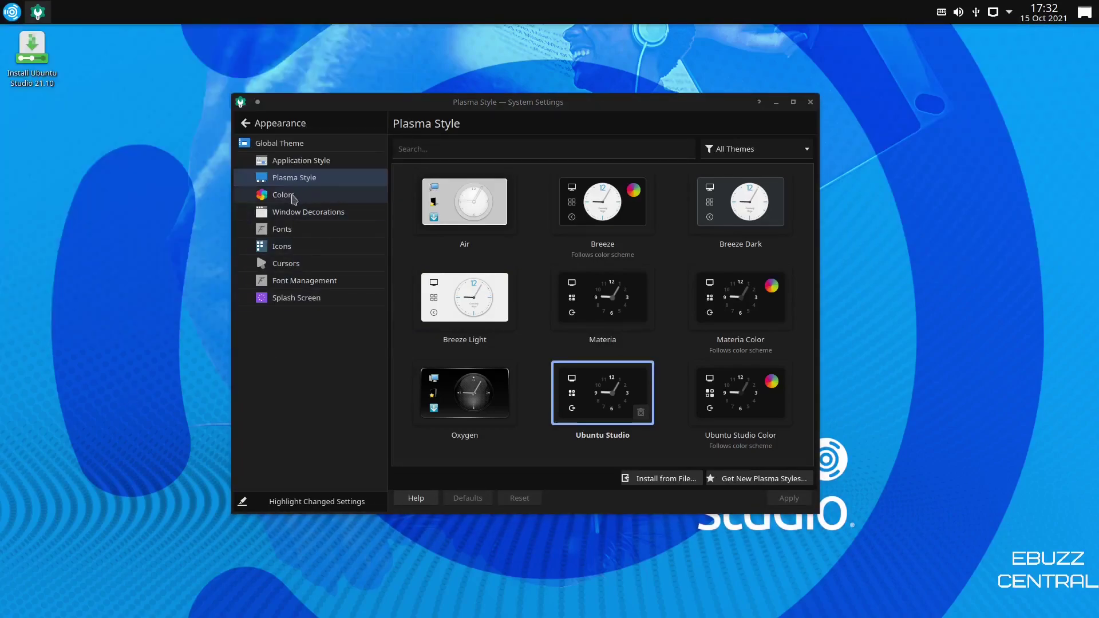
{"action": "left_click", "coordinate": [292, 199]}
- Set all fonts to size 12 with Adjust All Fonts and apply the change
{"action": "left_click", "coordinate": [294, 212]}
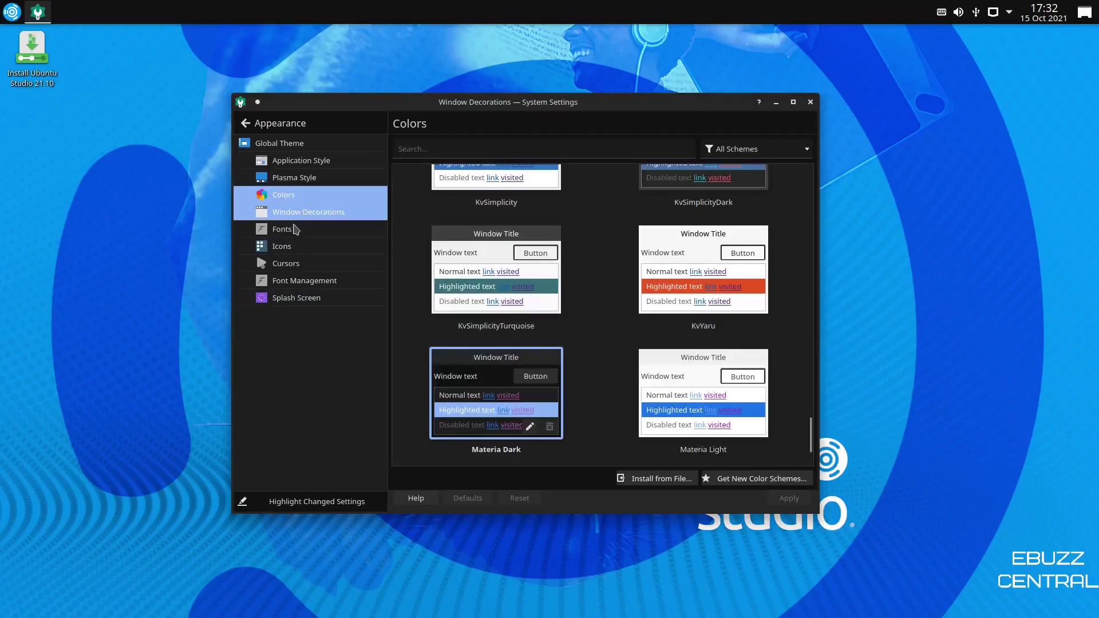
{"action": "left_click", "coordinate": [292, 230]}
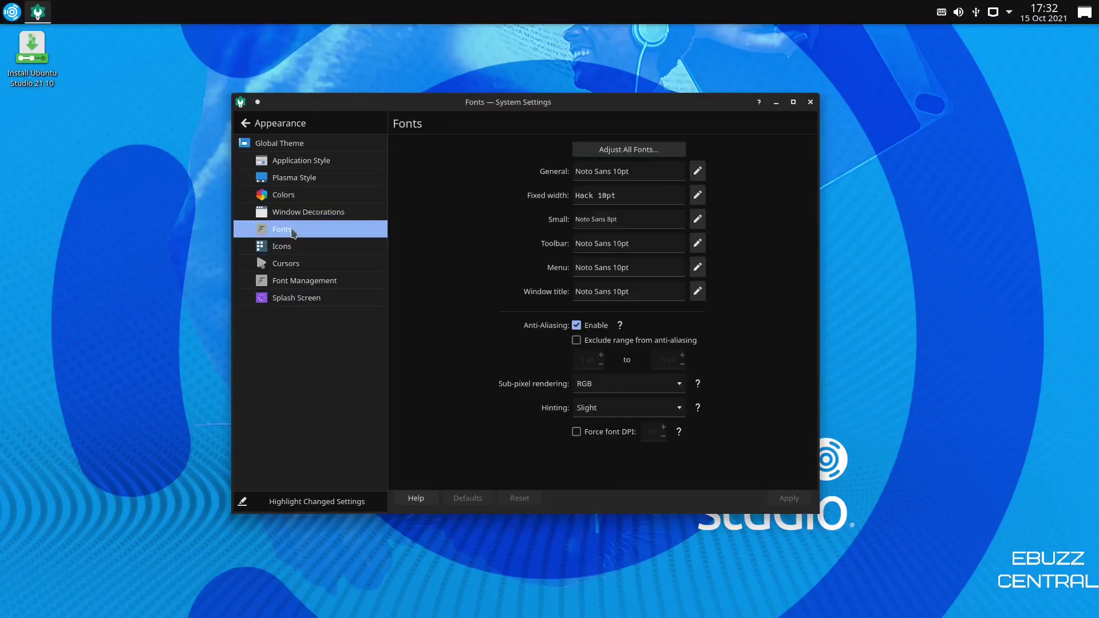
{"action": "left_click", "coordinate": [637, 150]}
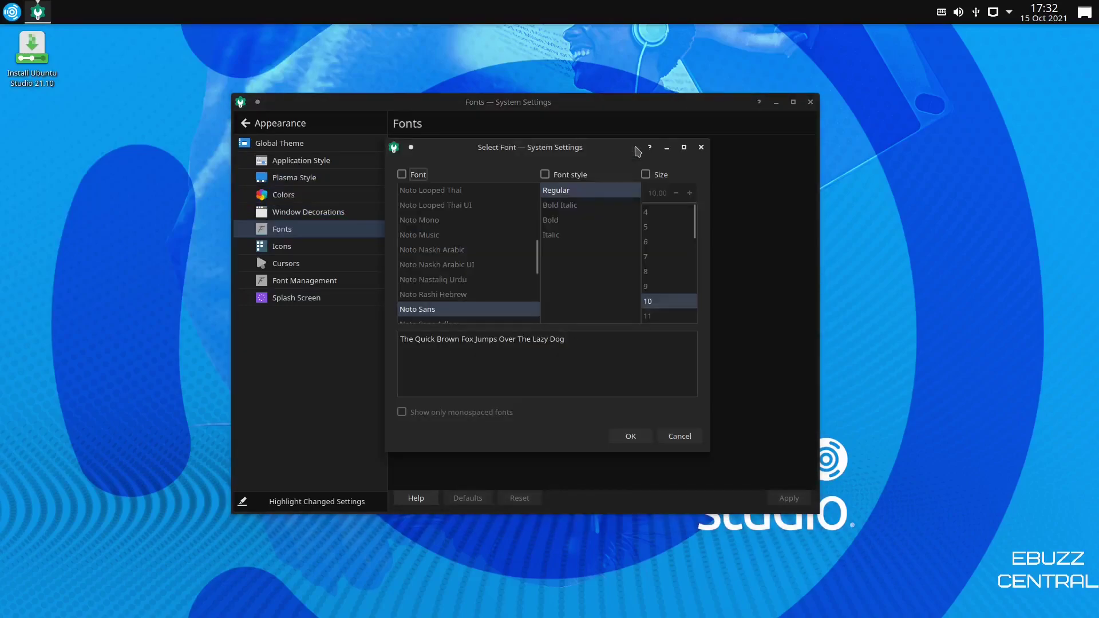
{"action": "left_click", "coordinate": [647, 176]}
{"action": "scroll", "coordinate": [671, 252], "scroll_direction": "down", "scroll_amount": 2}
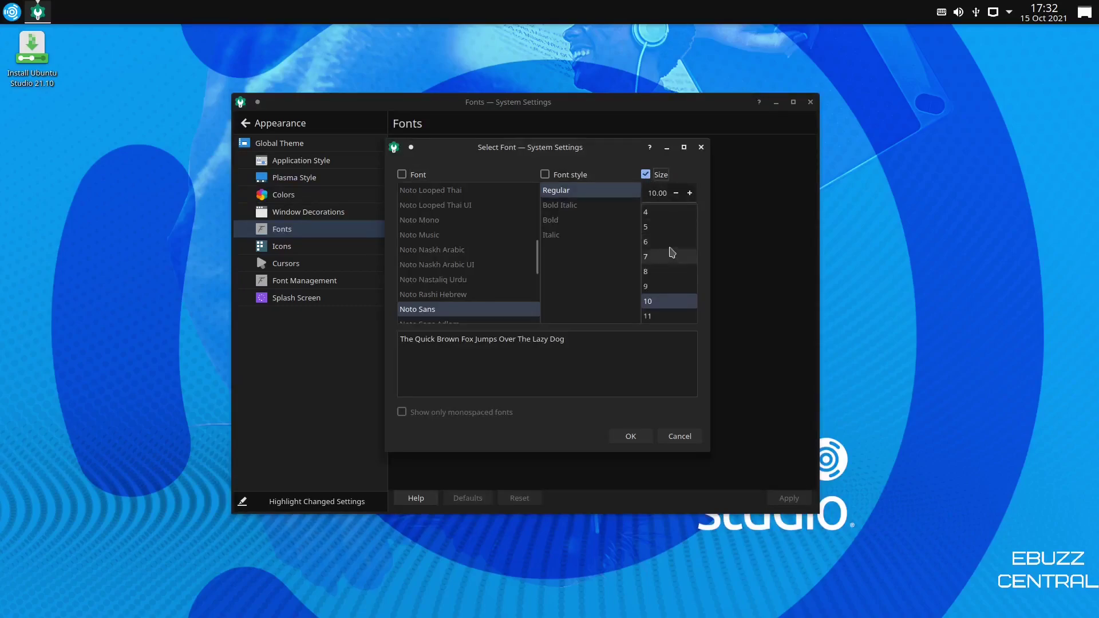
{"action": "left_click", "coordinate": [676, 286]}
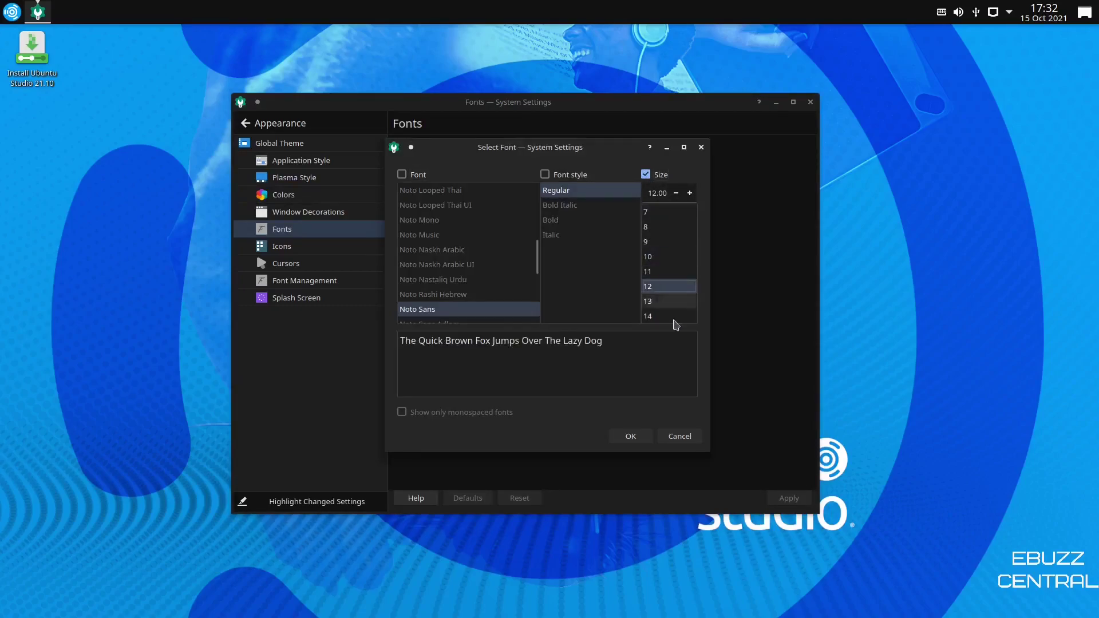
{"action": "left_click", "coordinate": [641, 438]}
{"action": "left_click", "coordinate": [789, 498]}
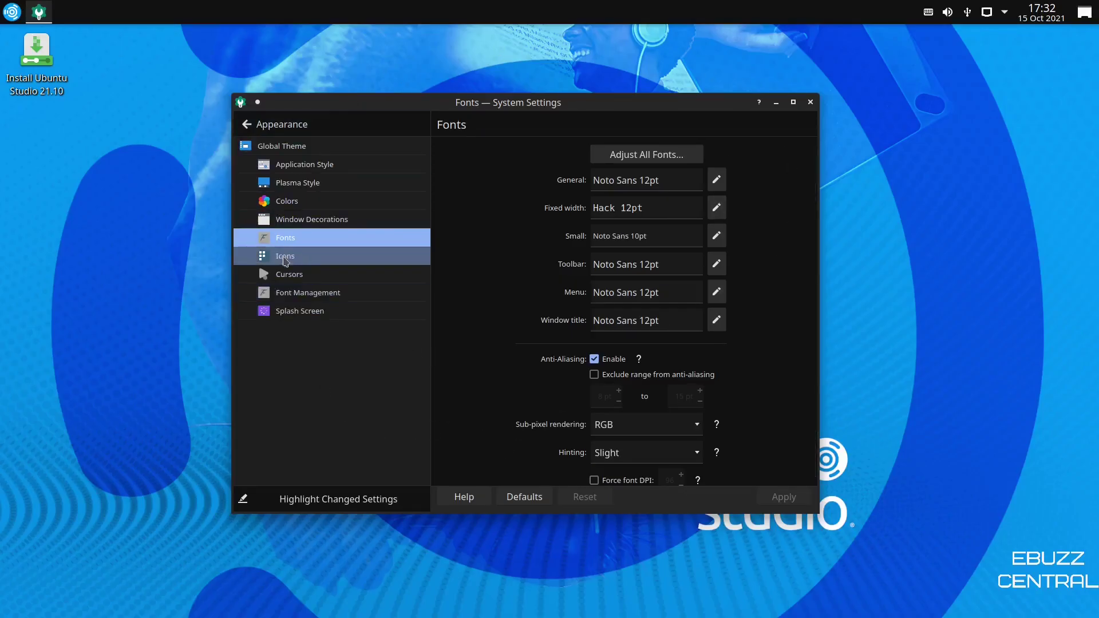
- Look at the Icons and Splash Screen settings pages, then return to the main categories
{"action": "left_click", "coordinate": [285, 259]}
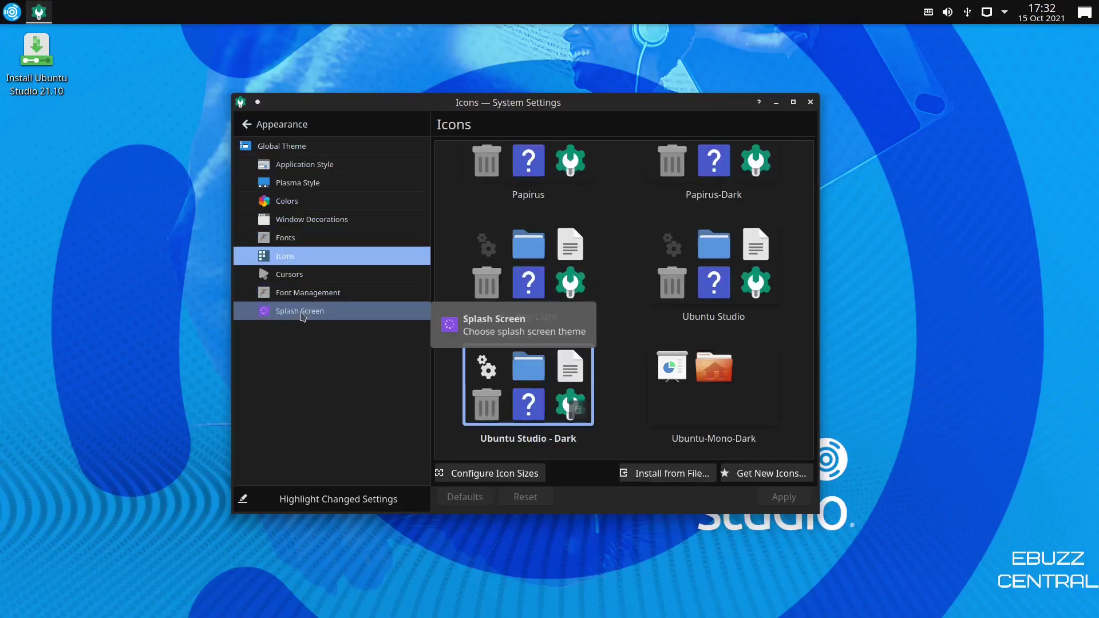
{"action": "left_click", "coordinate": [302, 314]}
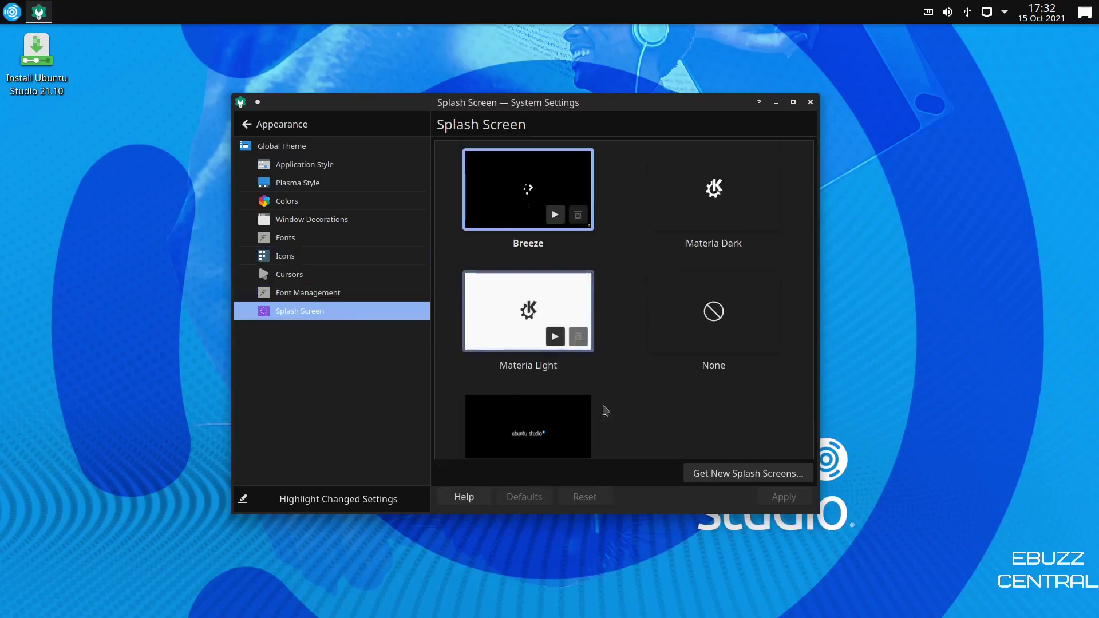
{"action": "left_click", "coordinate": [247, 125]}
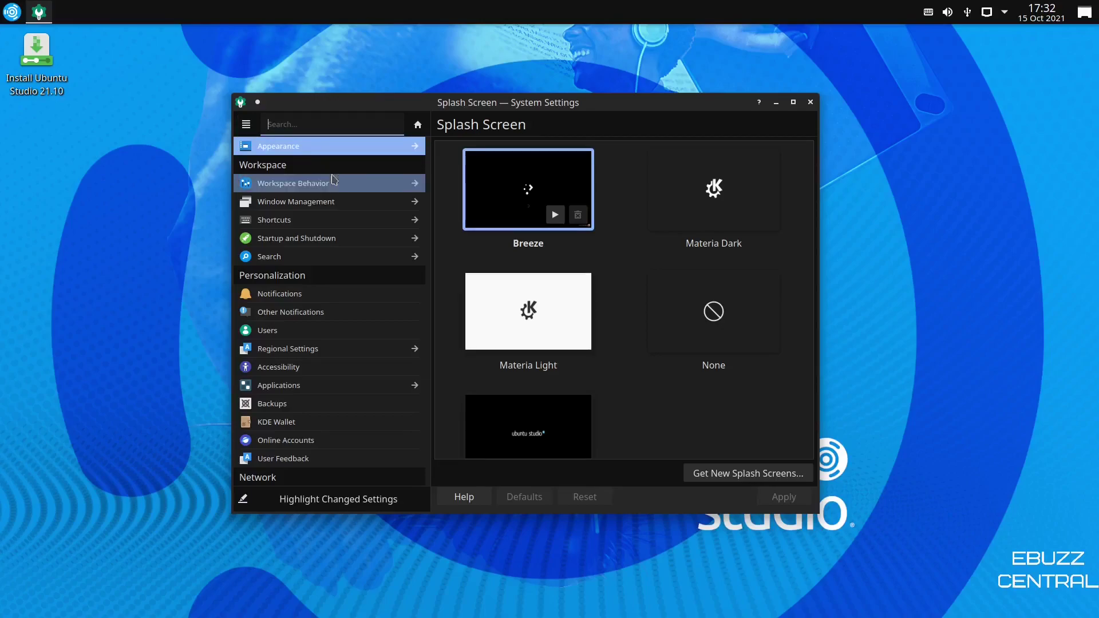
- Scroll the System Settings sidebar down to the System Administration section
{"action": "mouse_move", "coordinate": [334, 180]}
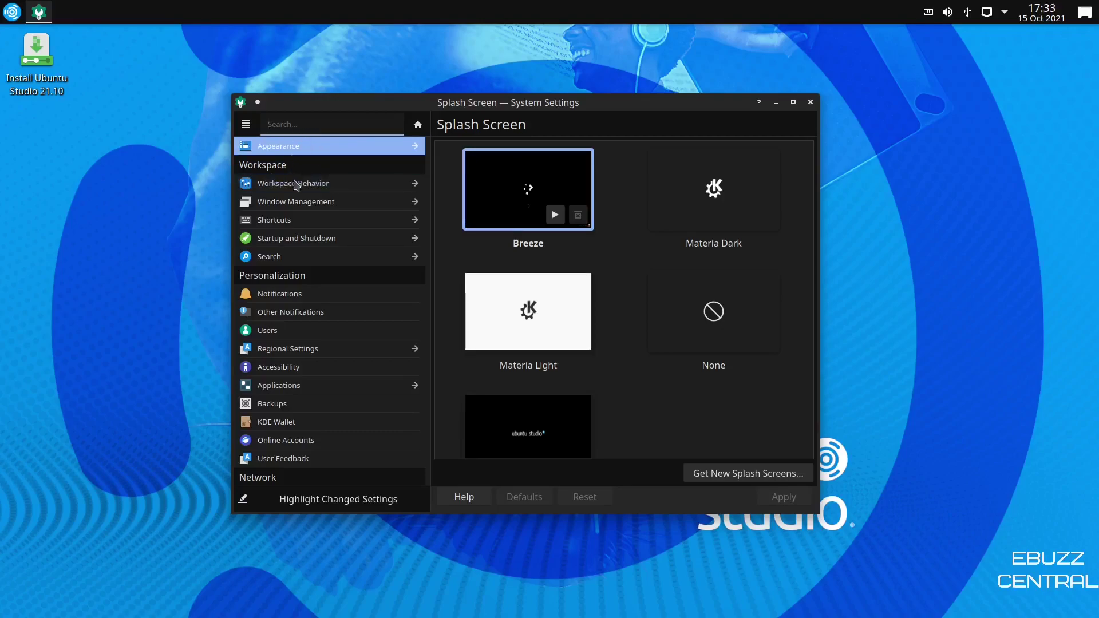
{"action": "mouse_move", "coordinate": [294, 189]}
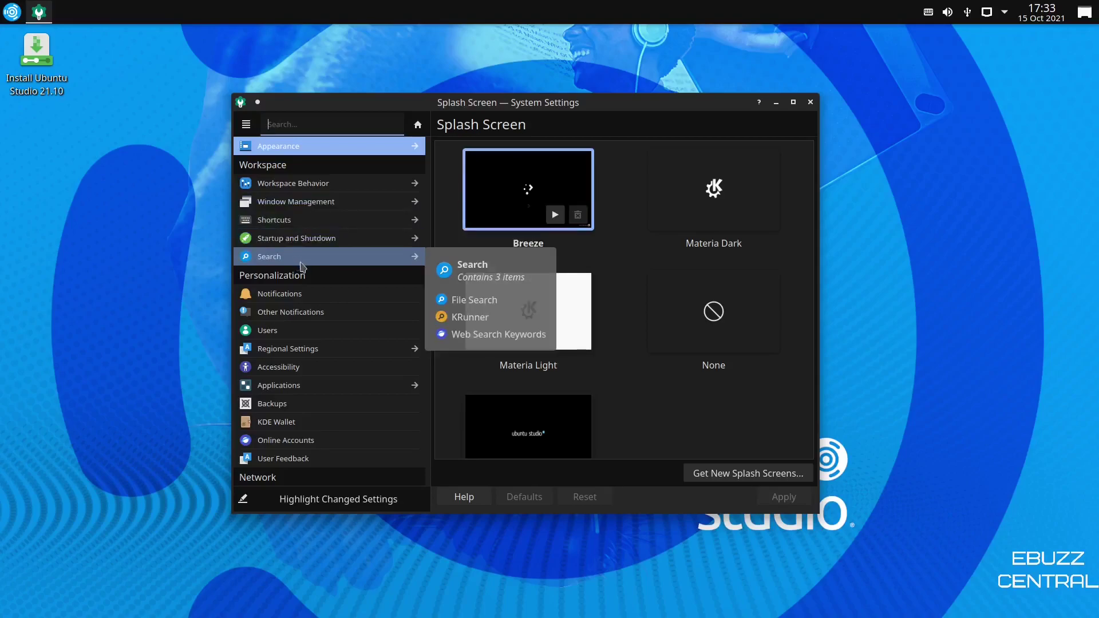
{"action": "scroll", "coordinate": [309, 304], "scroll_direction": "down", "scroll_amount": 3}
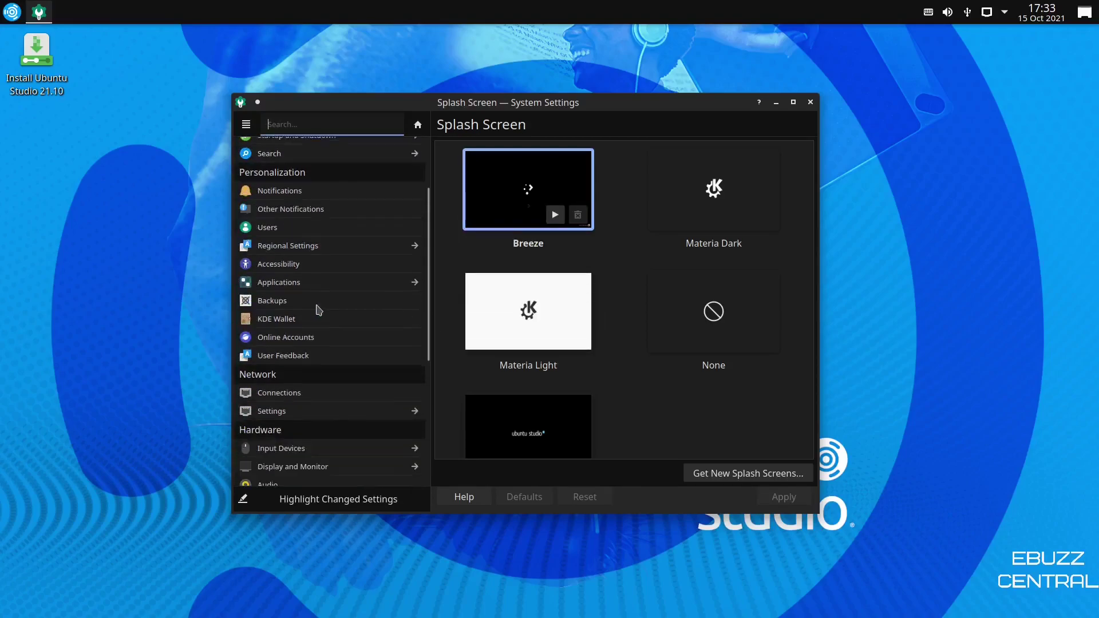
{"action": "scroll", "coordinate": [325, 299], "scroll_direction": "down", "scroll_amount": 3}
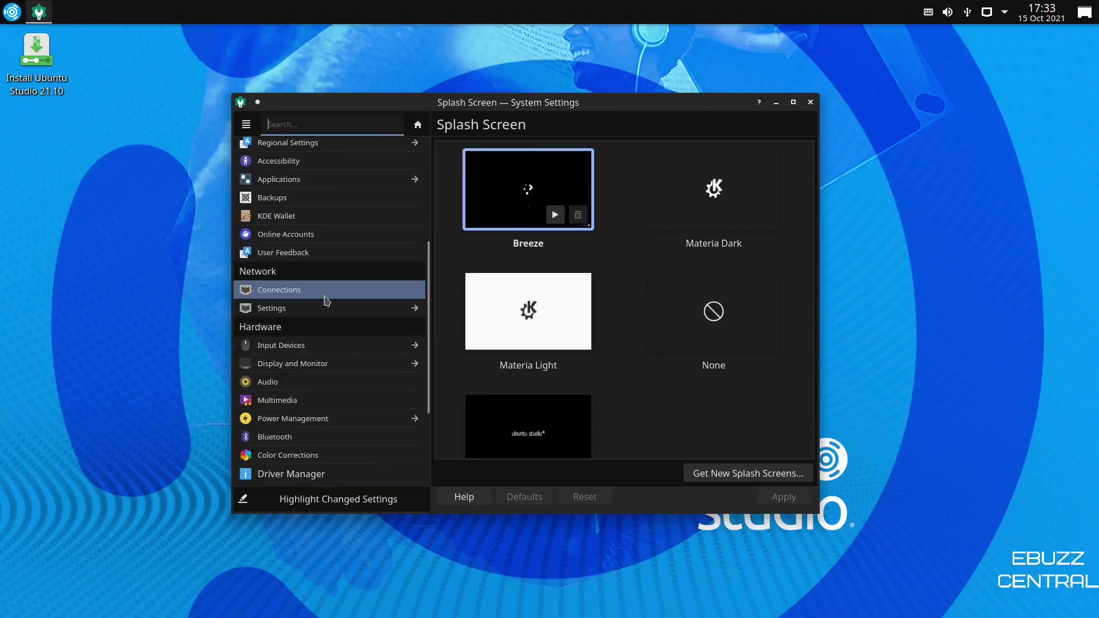
{"action": "scroll", "coordinate": [325, 312], "scroll_direction": "down", "scroll_amount": 1}
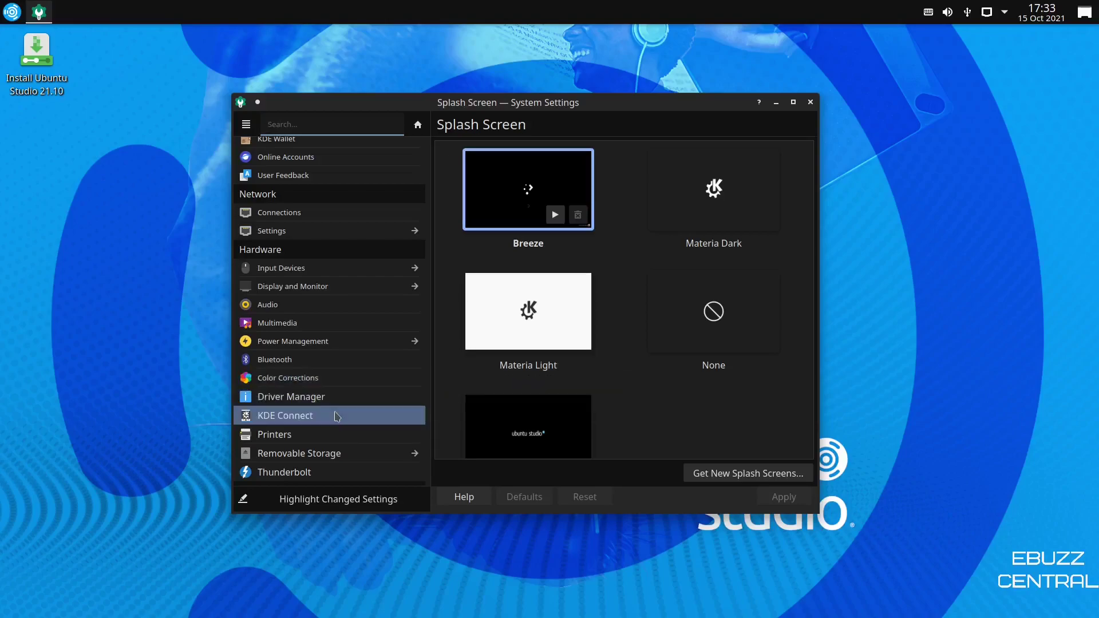
{"action": "scroll", "coordinate": [338, 416], "scroll_direction": "down", "scroll_amount": 1}
{"action": "scroll", "coordinate": [348, 439], "scroll_direction": "down", "scroll_amount": 1}
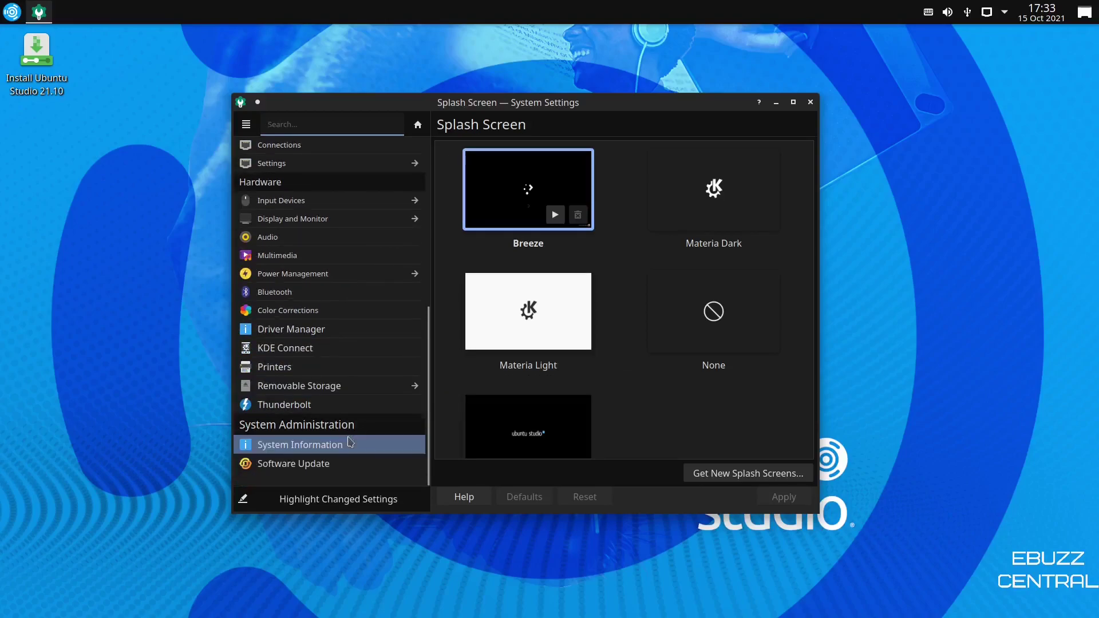
- Open System Information showing Ubuntu Studio 21.10, Plasma 5.22.5 and 2.8 GiB RAM
{"action": "left_click", "coordinate": [337, 444]}
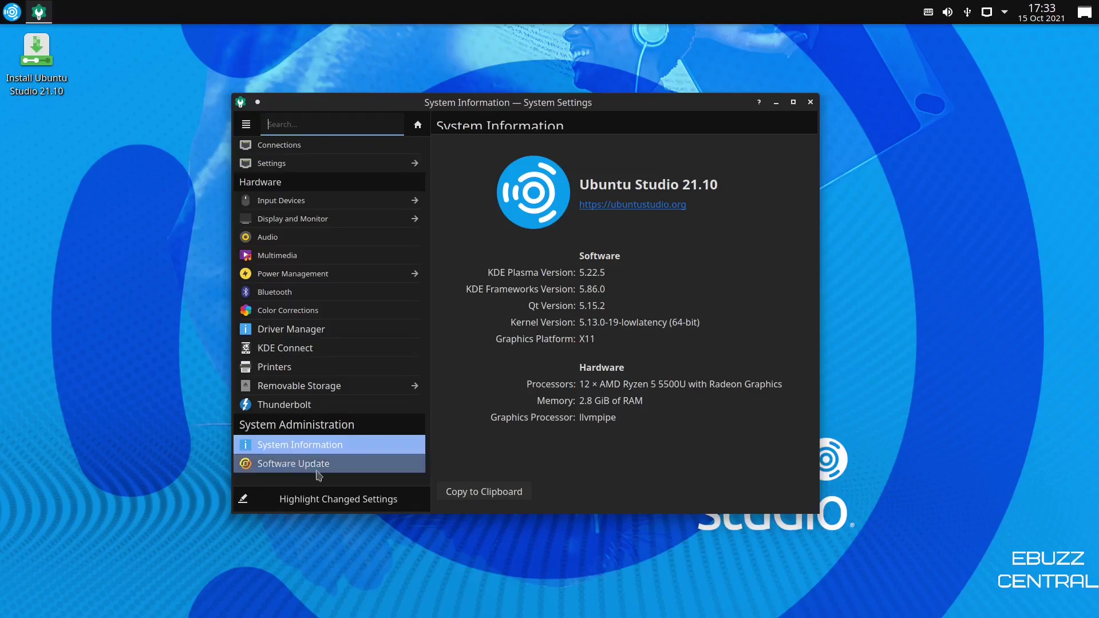
- Close System Settings to return to the desktop
{"action": "left_click", "coordinate": [810, 102]}
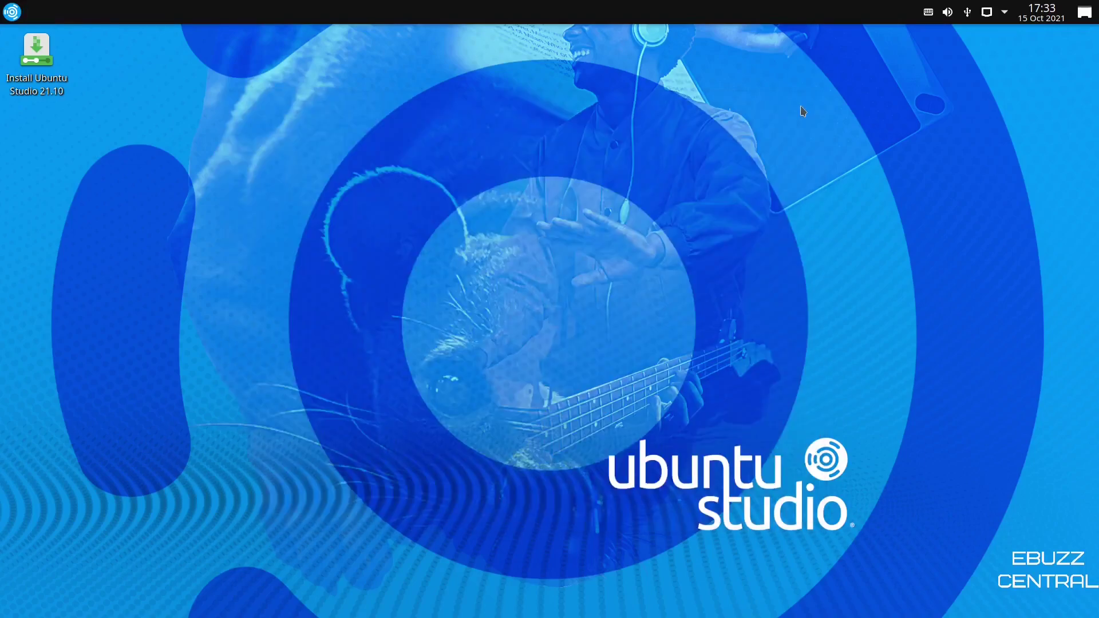
- Browse the application launcher's Favorites list, then dismiss the menu
{"action": "left_click", "coordinate": [12, 15]}
{"action": "mouse_move", "coordinate": [68, 173]}
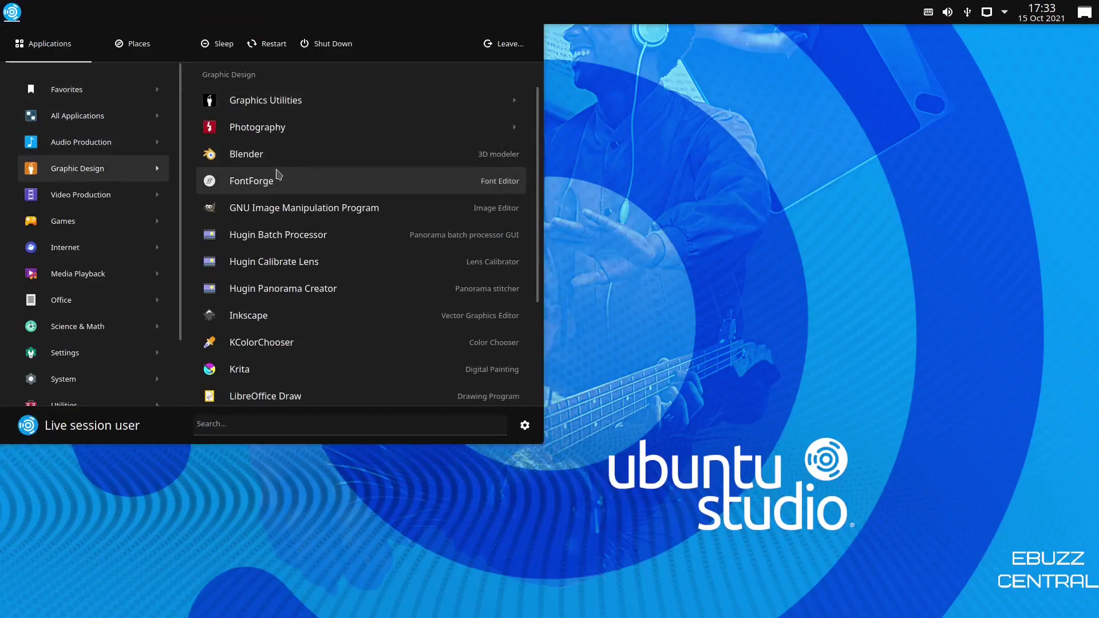
{"action": "scroll", "coordinate": [291, 201], "scroll_direction": "down", "scroll_amount": 3}
{"action": "scroll", "coordinate": [288, 209], "scroll_direction": "up", "scroll_amount": 3}
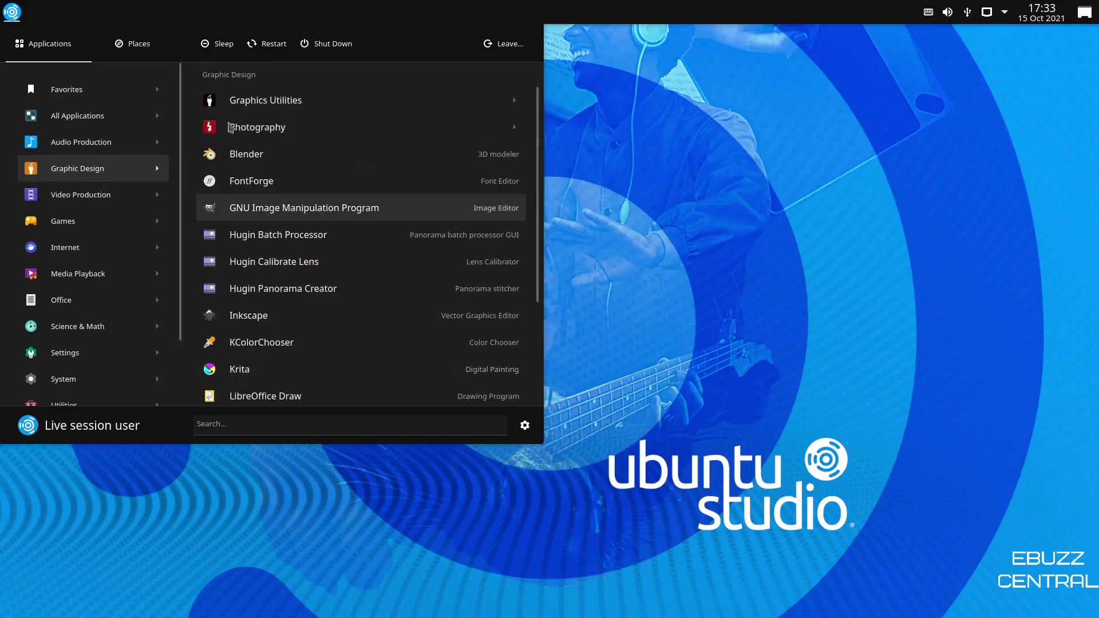
{"action": "left_click", "coordinate": [584, 153]}
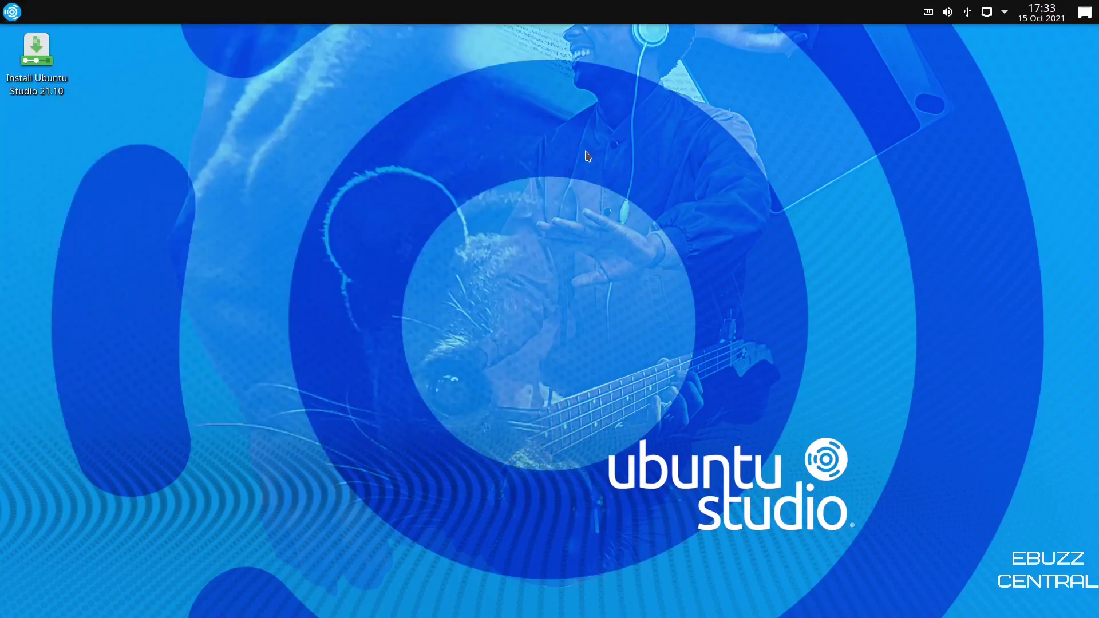
- Reopen the launcher on Graphic Design, listing Blender, FontForge, GIMP, Inkscape and Krita
{"action": "left_click", "coordinate": [10, 14]}
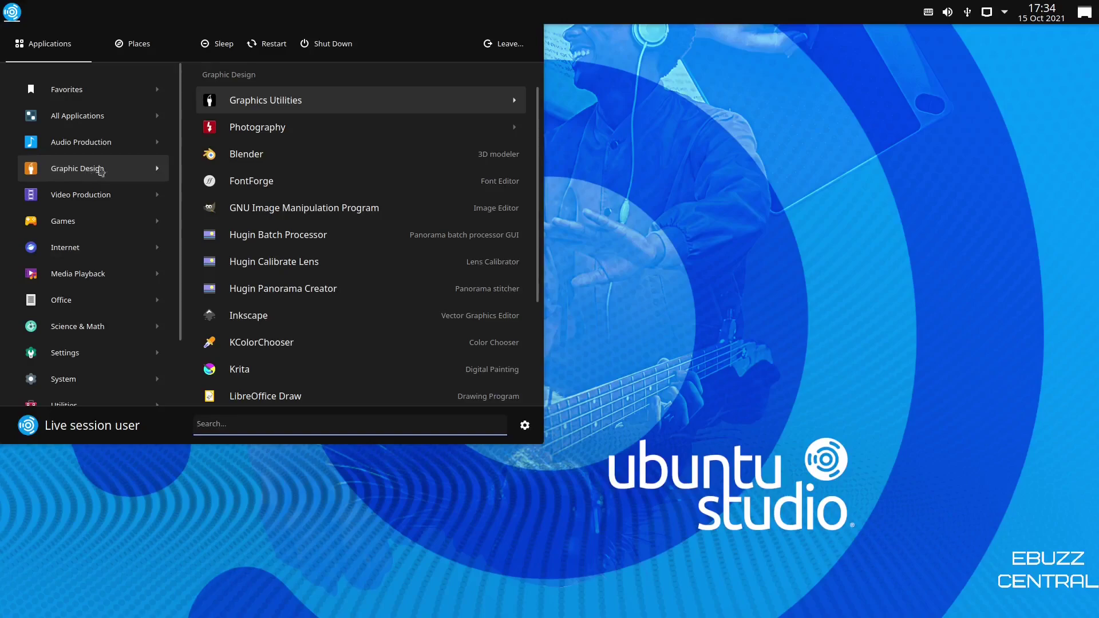
- Browse the Photography and Audio Production categories, then dismiss the launcher
{"action": "scroll", "coordinate": [309, 189], "scroll_direction": "down", "scroll_amount": 5}
{"action": "scroll", "coordinate": [314, 198], "scroll_direction": "up", "scroll_amount": 5}
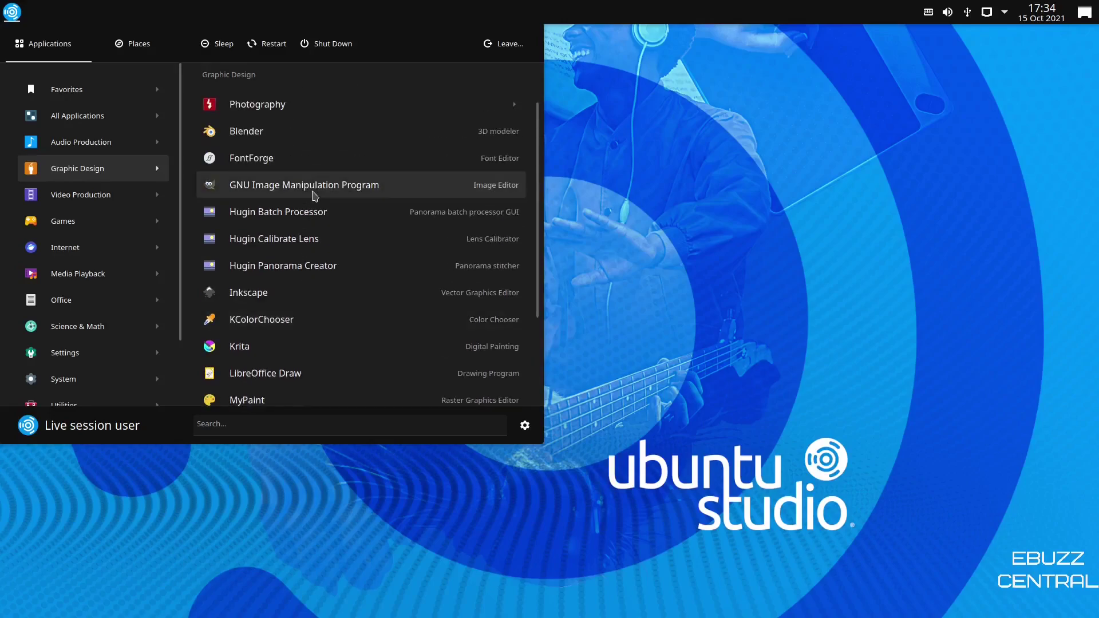
{"action": "left_click", "coordinate": [267, 131]}
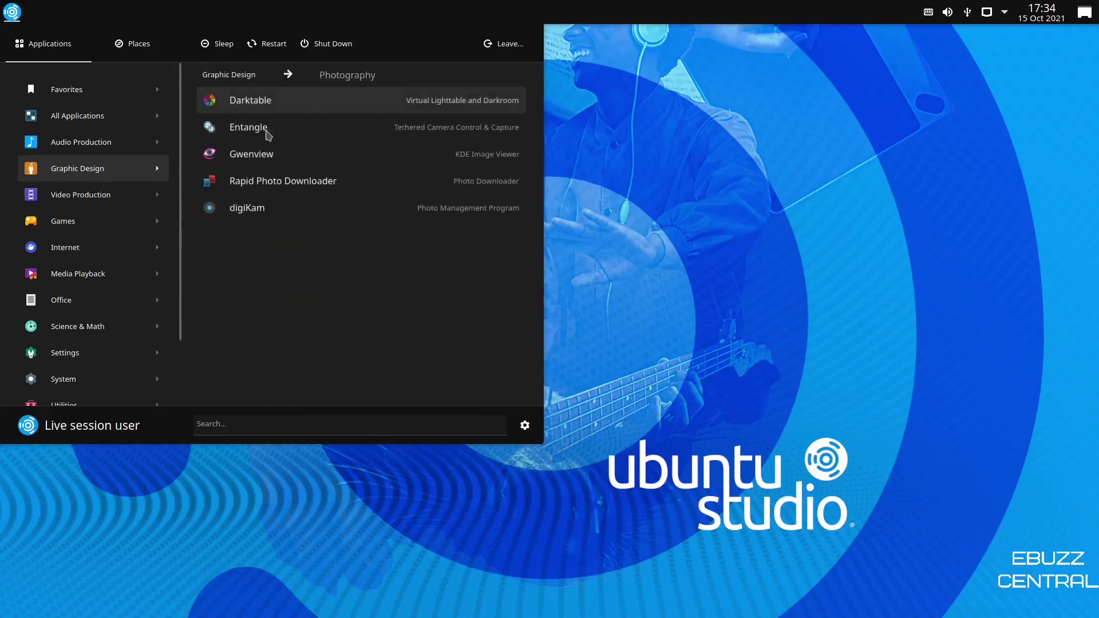
{"action": "left_click", "coordinate": [240, 83]}
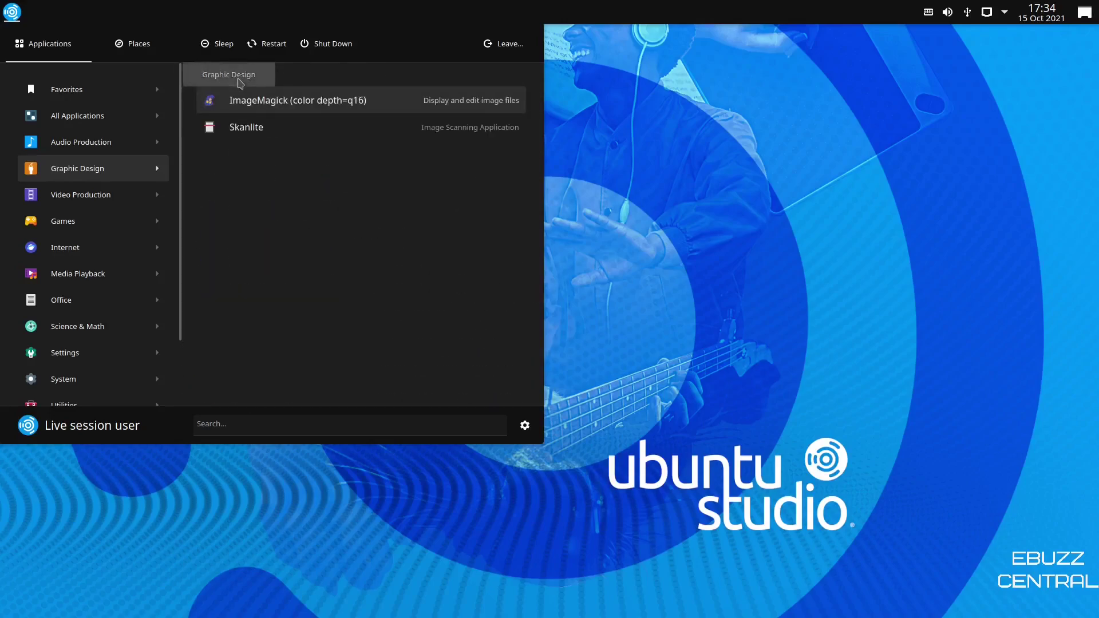
{"action": "mouse_move", "coordinate": [105, 146]}
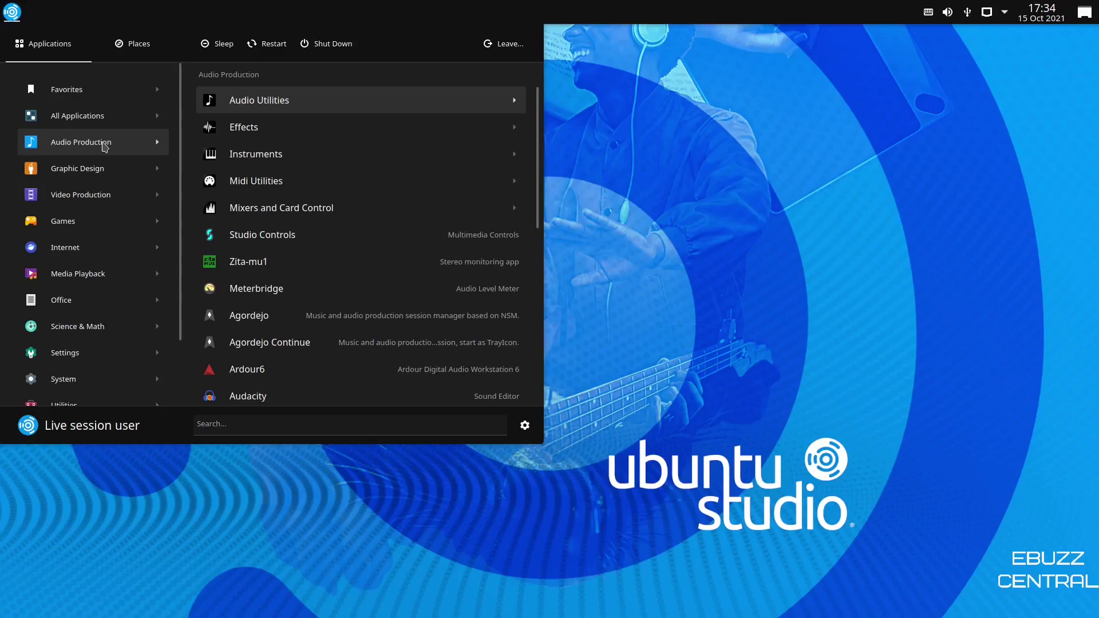
{"action": "left_click", "coordinate": [623, 162]}
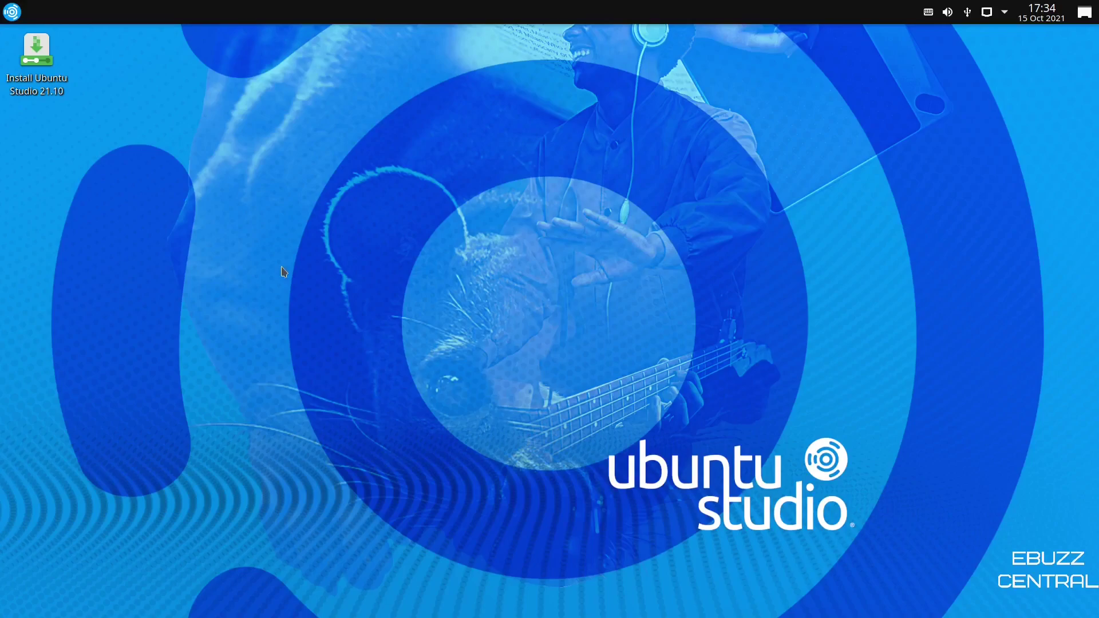
{"action": "key", "text": "super"}
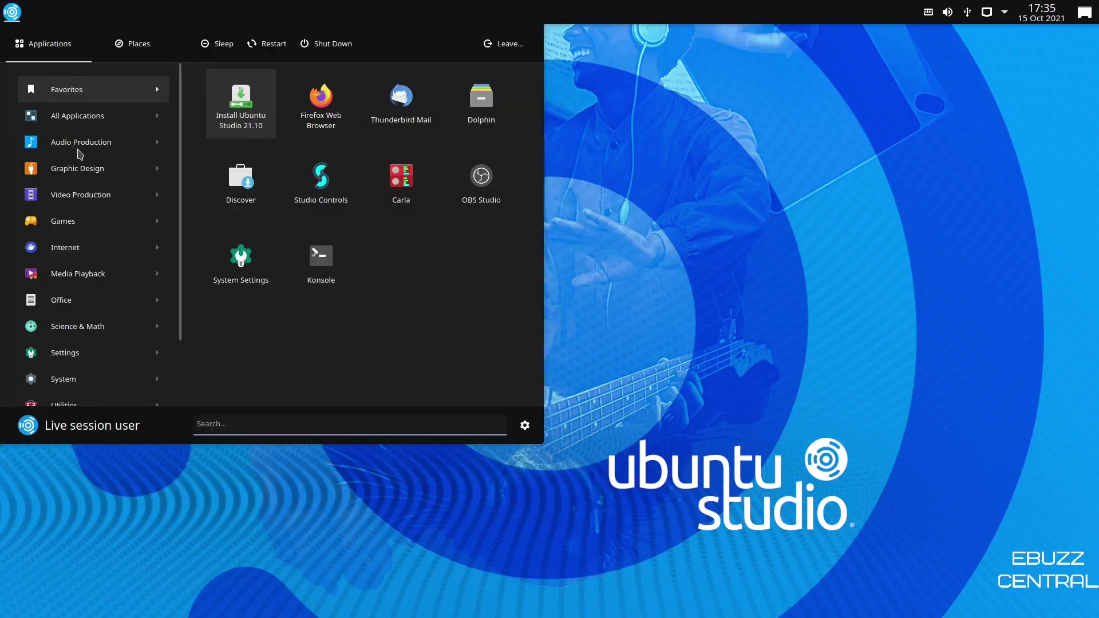
{"action": "left_click", "coordinate": [240, 183]}
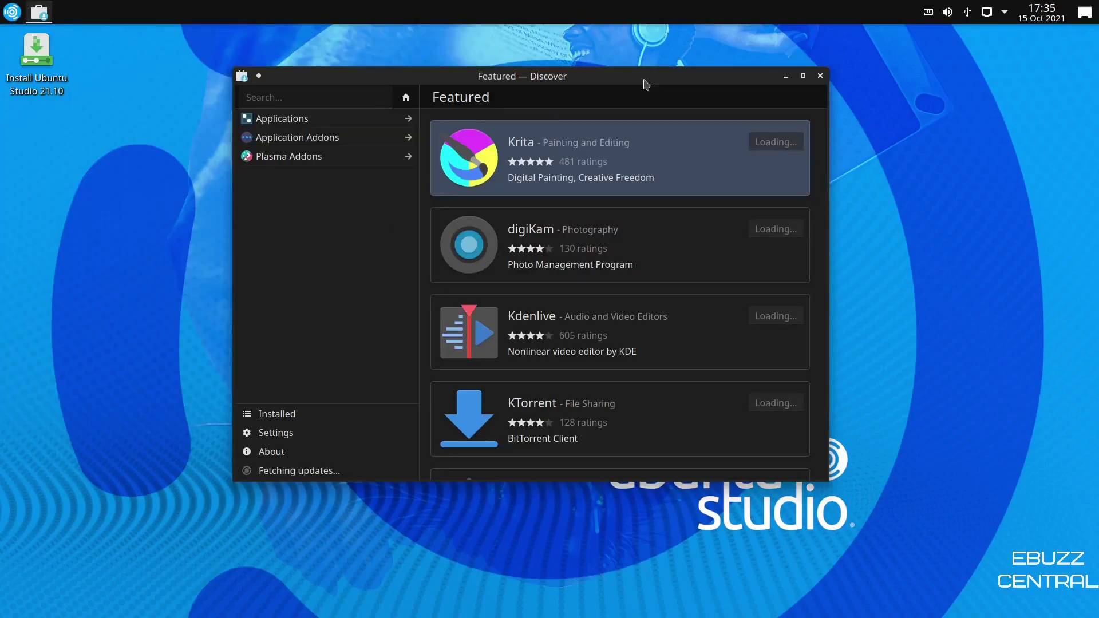
{"action": "left_click", "coordinate": [266, 118]}
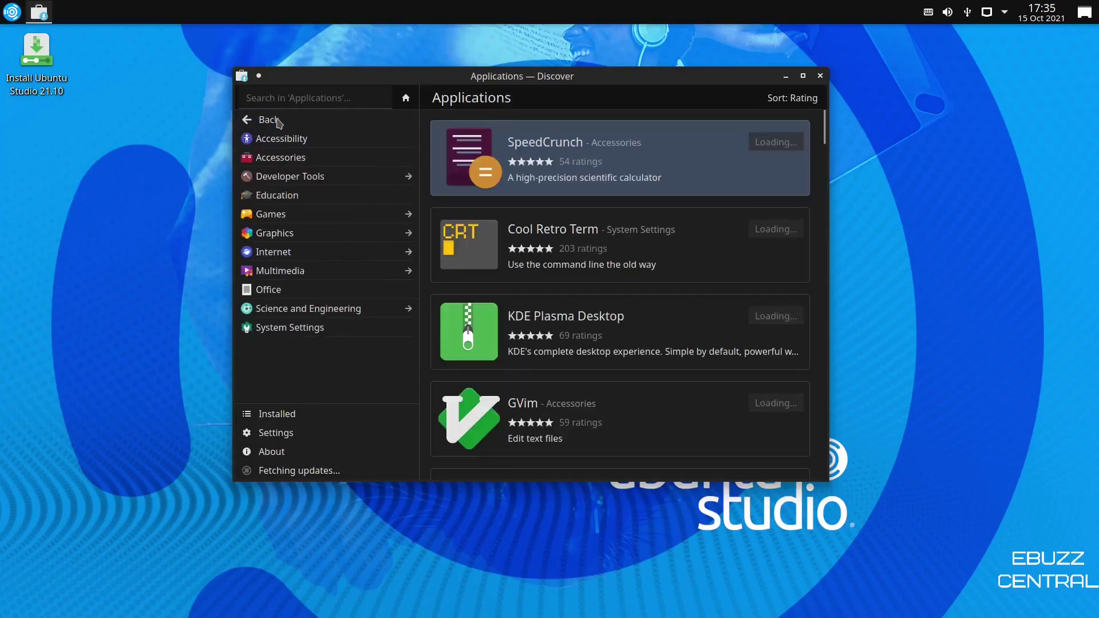
{"action": "left_click", "coordinate": [286, 231]}
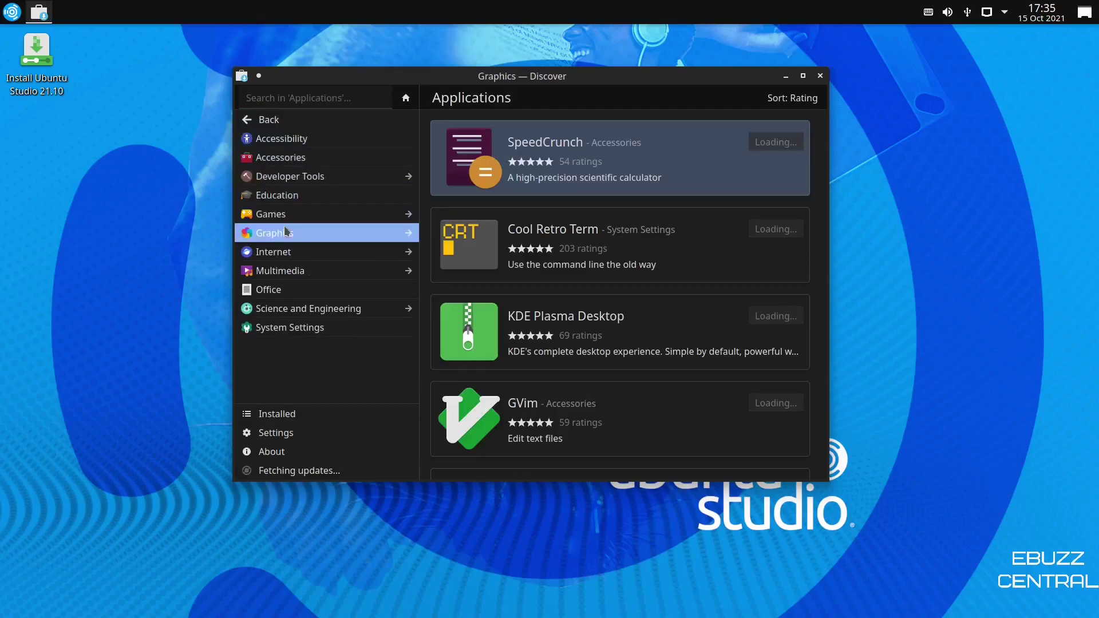
{"action": "left_click", "coordinate": [257, 124]}
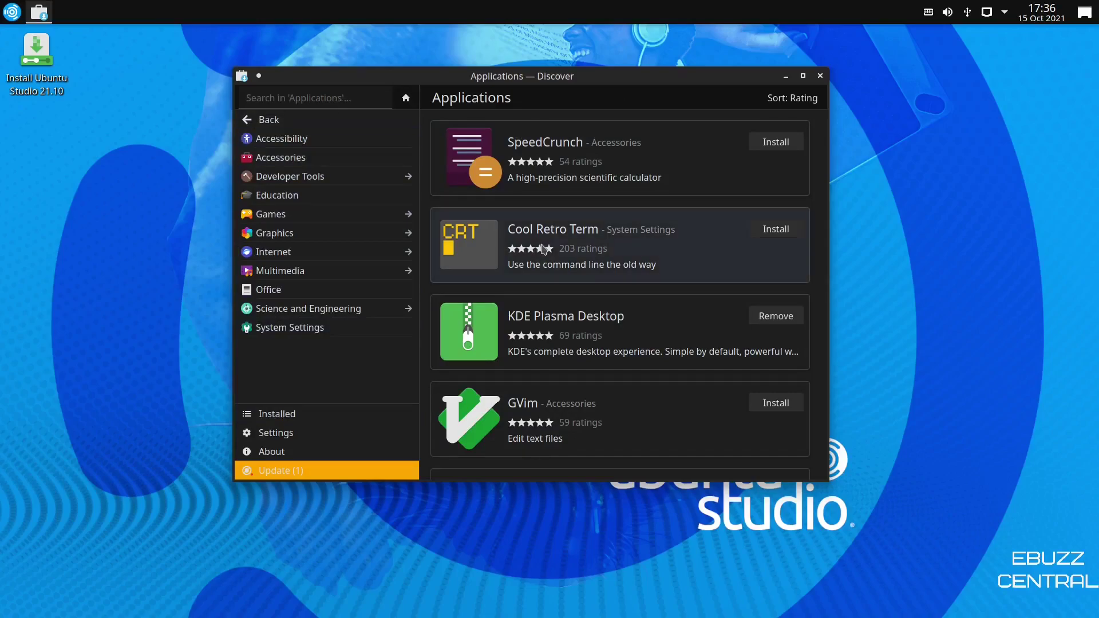
{"action": "left_click", "coordinate": [277, 473]}
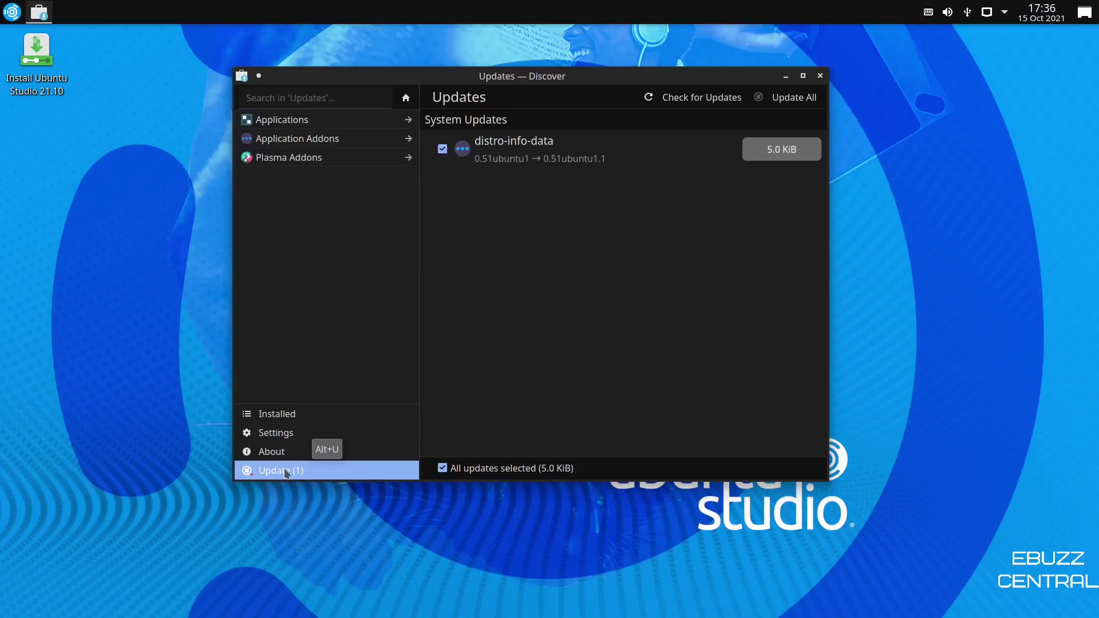
{"action": "key", "text": "ctrl+q"}
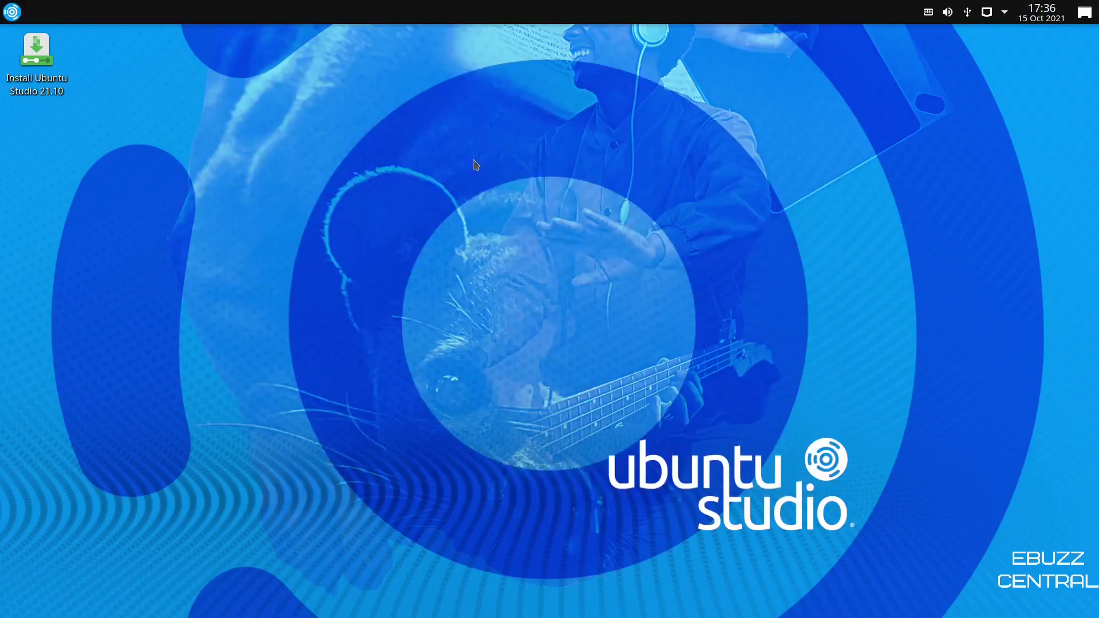